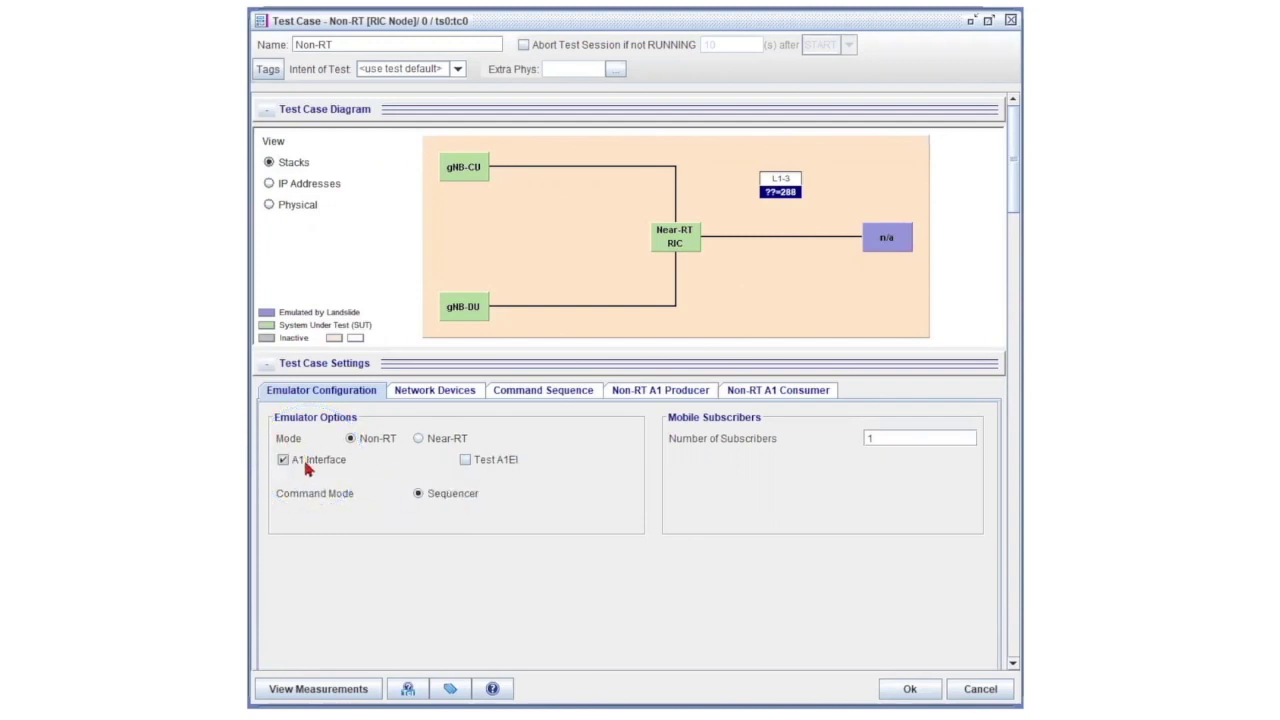
# Review Policy Objects 1 to 8 in the Non-RT A1 Consumer settings, and open the test case's command sequence
pyautogui.click(779, 391)
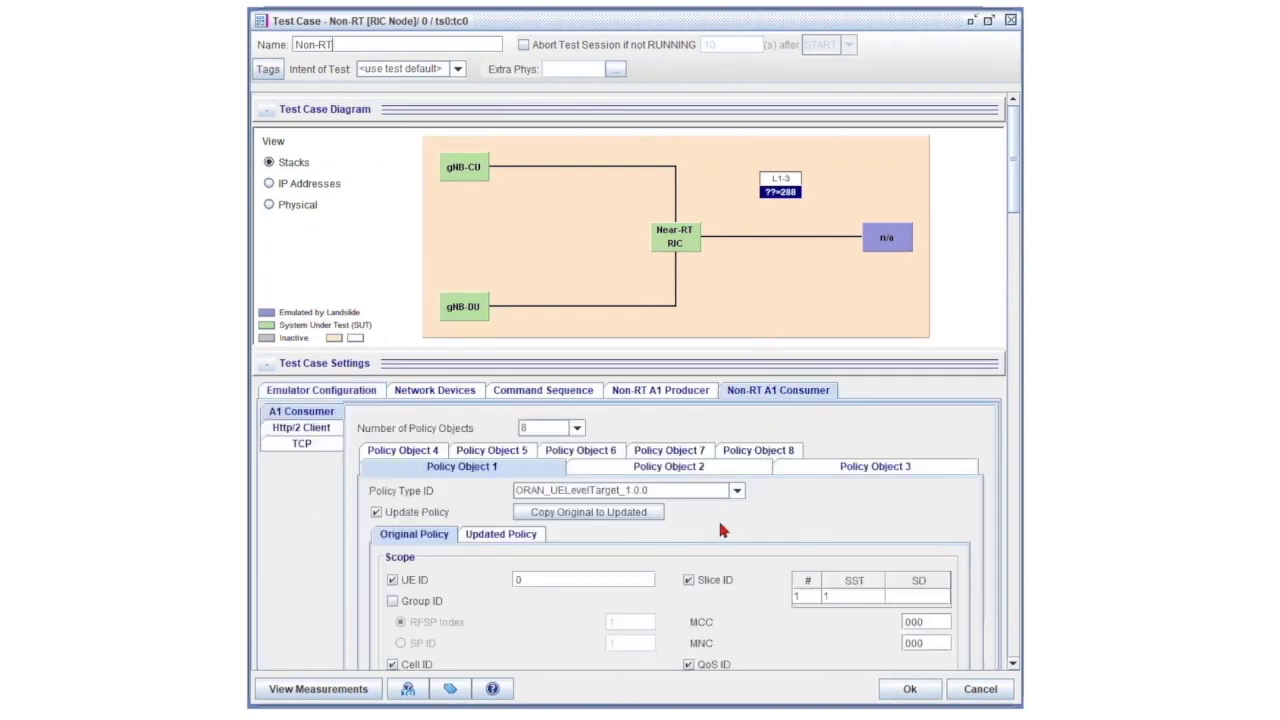
pyautogui.scroll(-5, 790, 400)
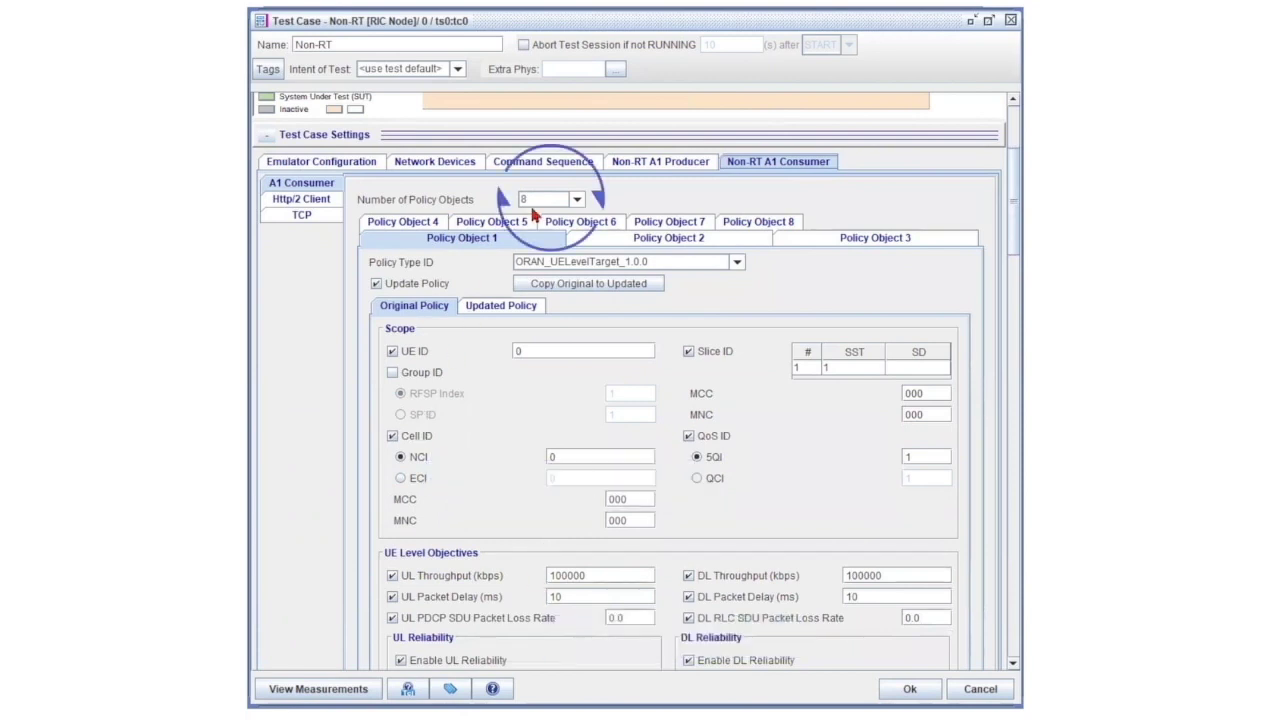
pyautogui.click(668, 238)
pyautogui.click(810, 241)
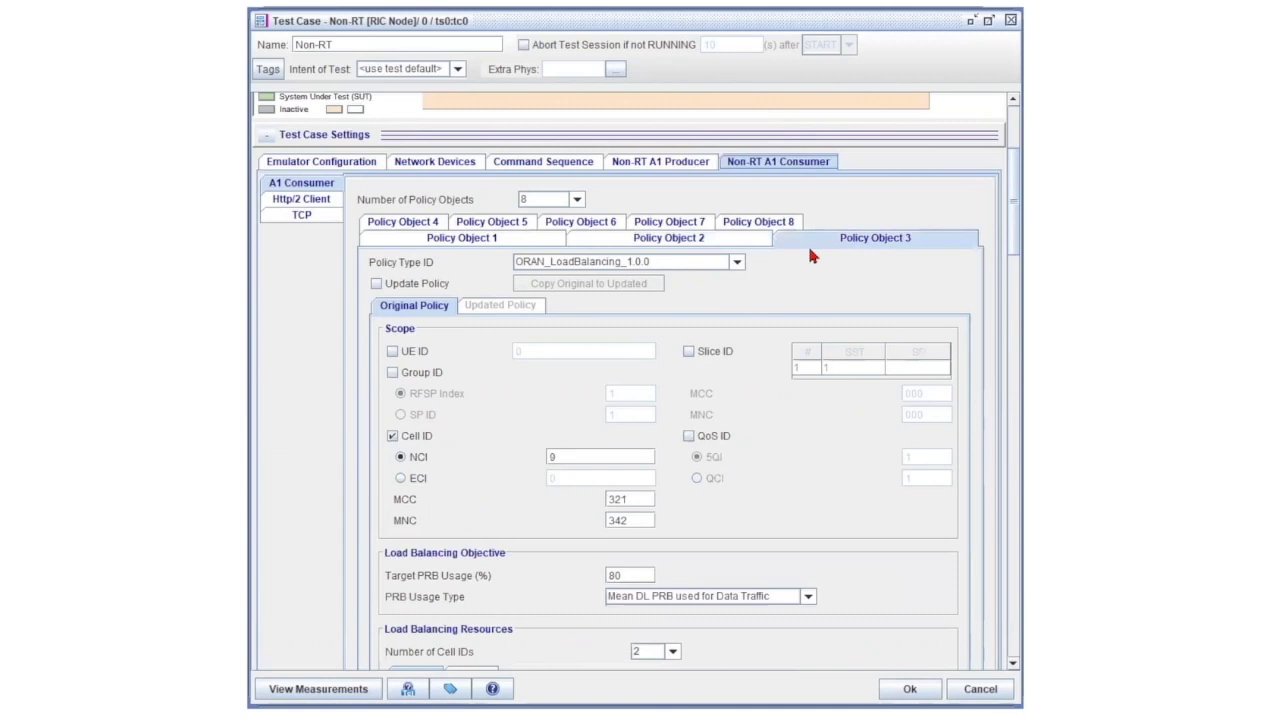
pyautogui.click(394, 225)
pyautogui.click(481, 224)
pyautogui.click(590, 224)
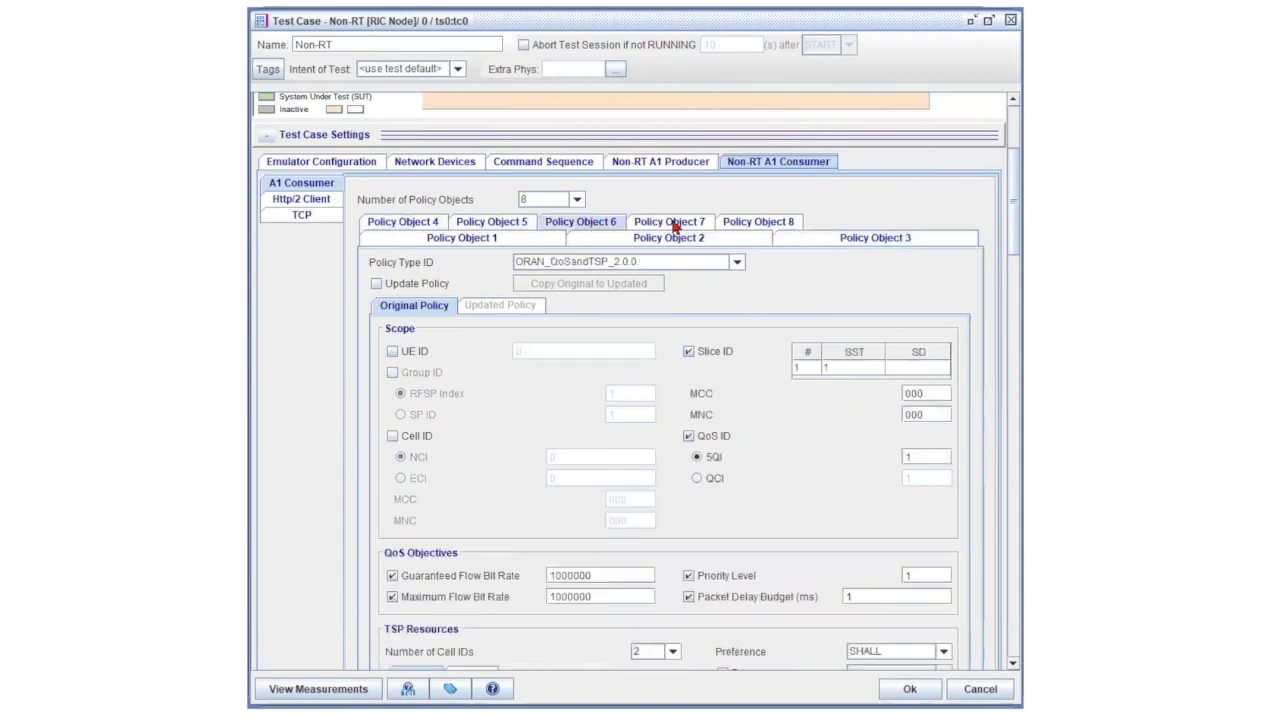
pyautogui.click(670, 223)
pyautogui.click(758, 224)
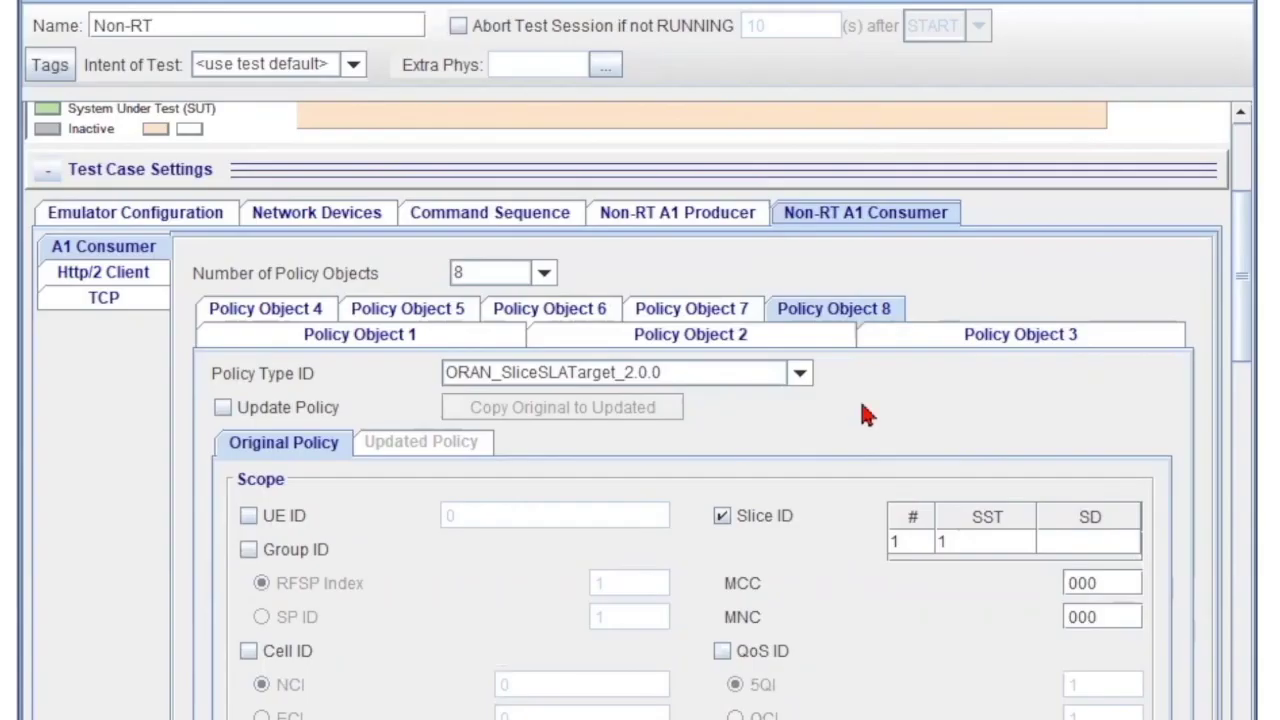
pyautogui.click(490, 214)
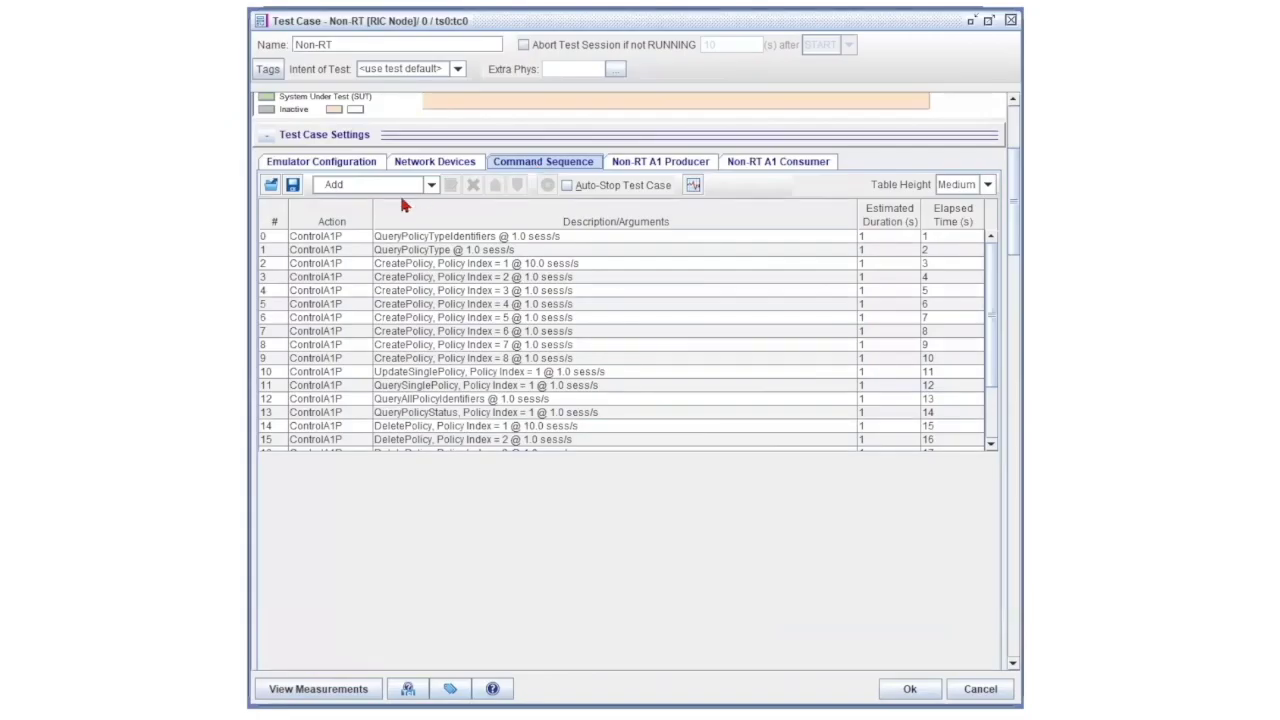
pyautogui.click(412, 185)
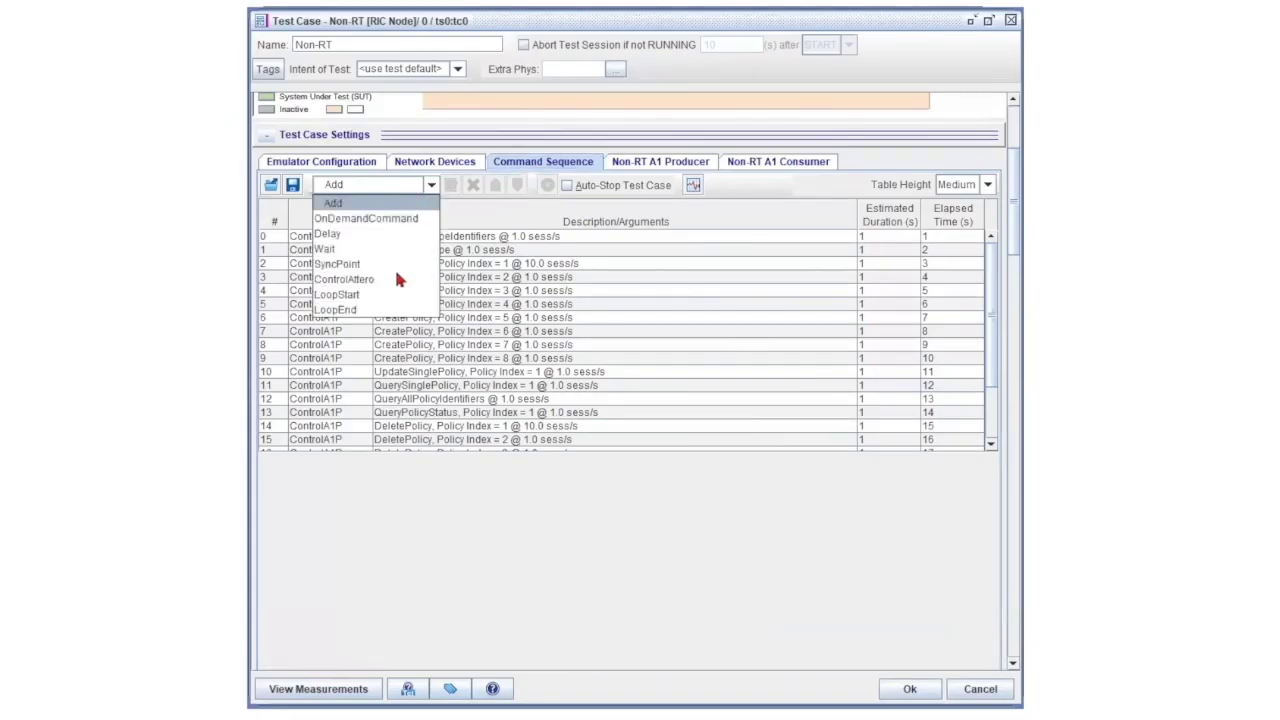
pyautogui.click(355, 220)
pyautogui.click(716, 244)
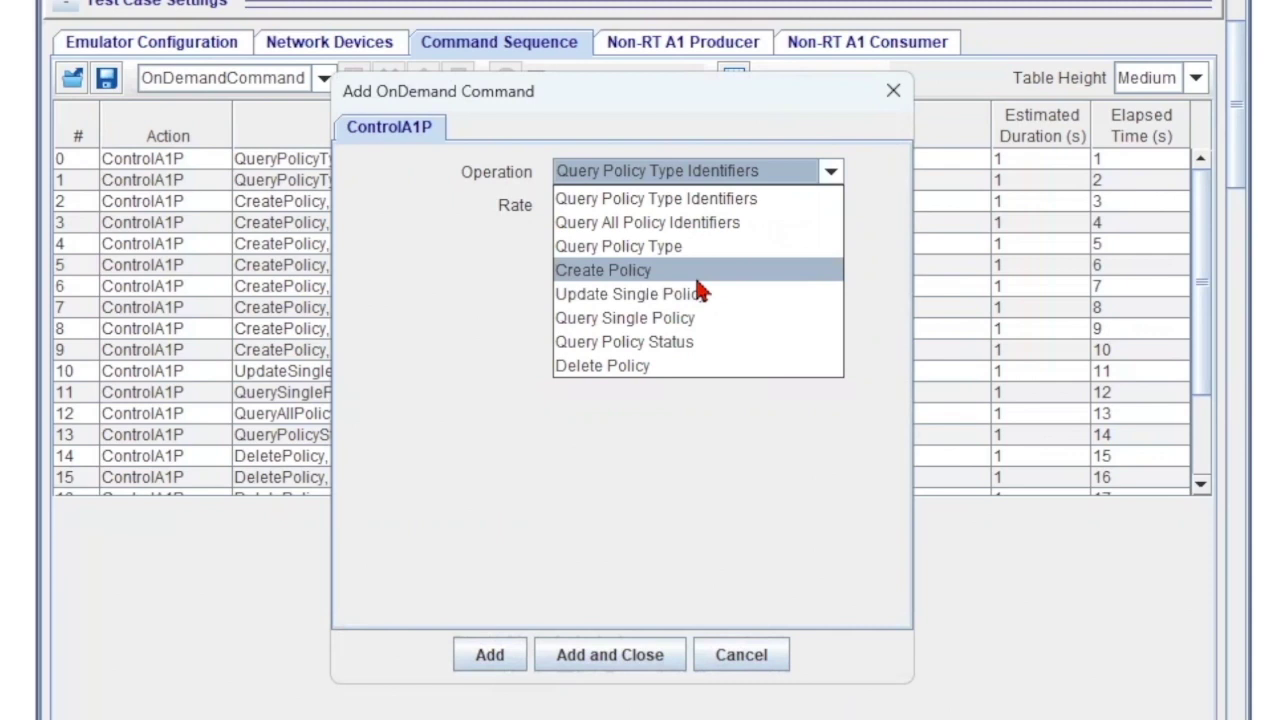
pyautogui.click(603, 270)
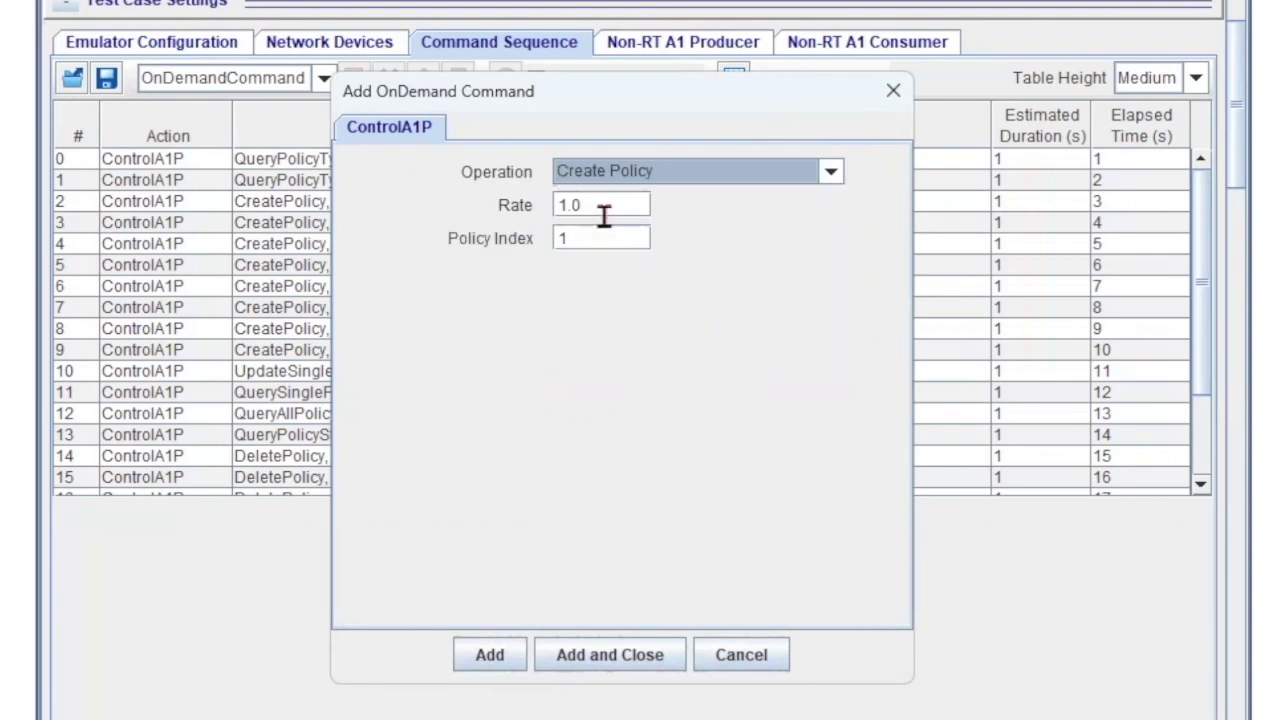
pyautogui.moveTo(604, 206); pyautogui.dragTo(443, 207)
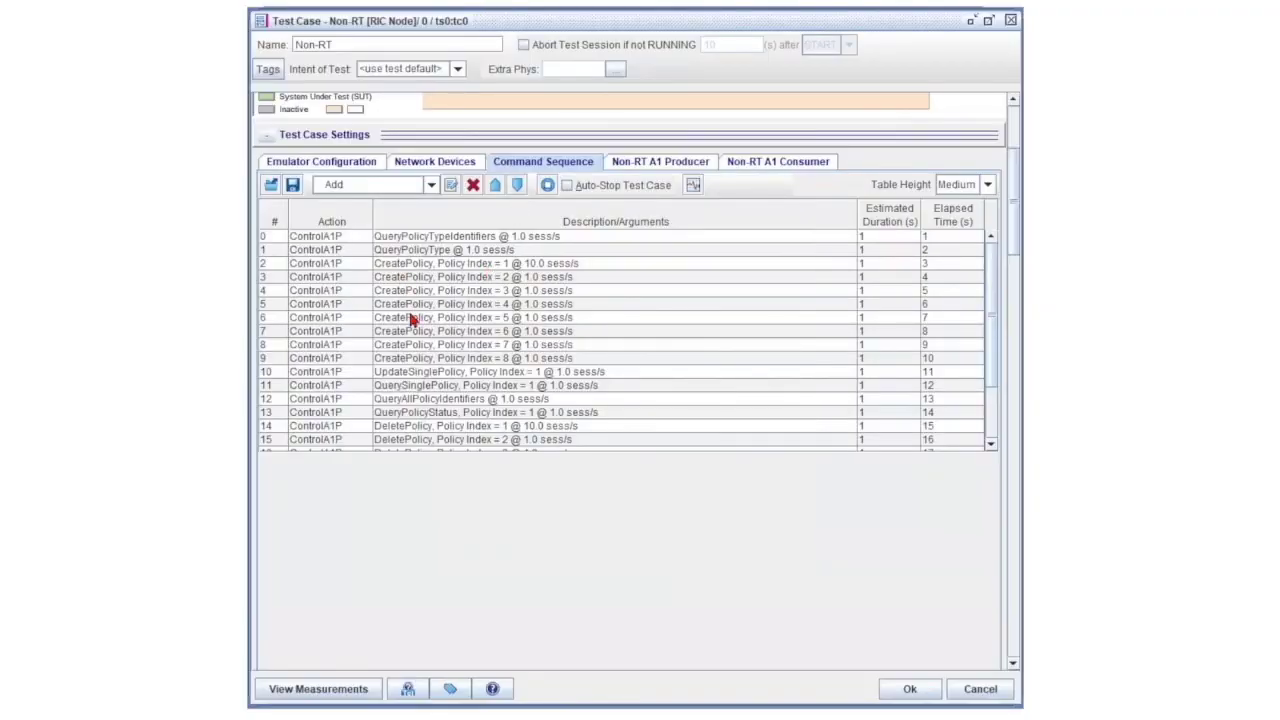
# Move the DeletePolicy command for policy index 2 above the one for index 1 and accept the test case settings
pyautogui.click(410, 318)
pyautogui.scroll(-2, 485, 283)
pyautogui.click(496, 186)
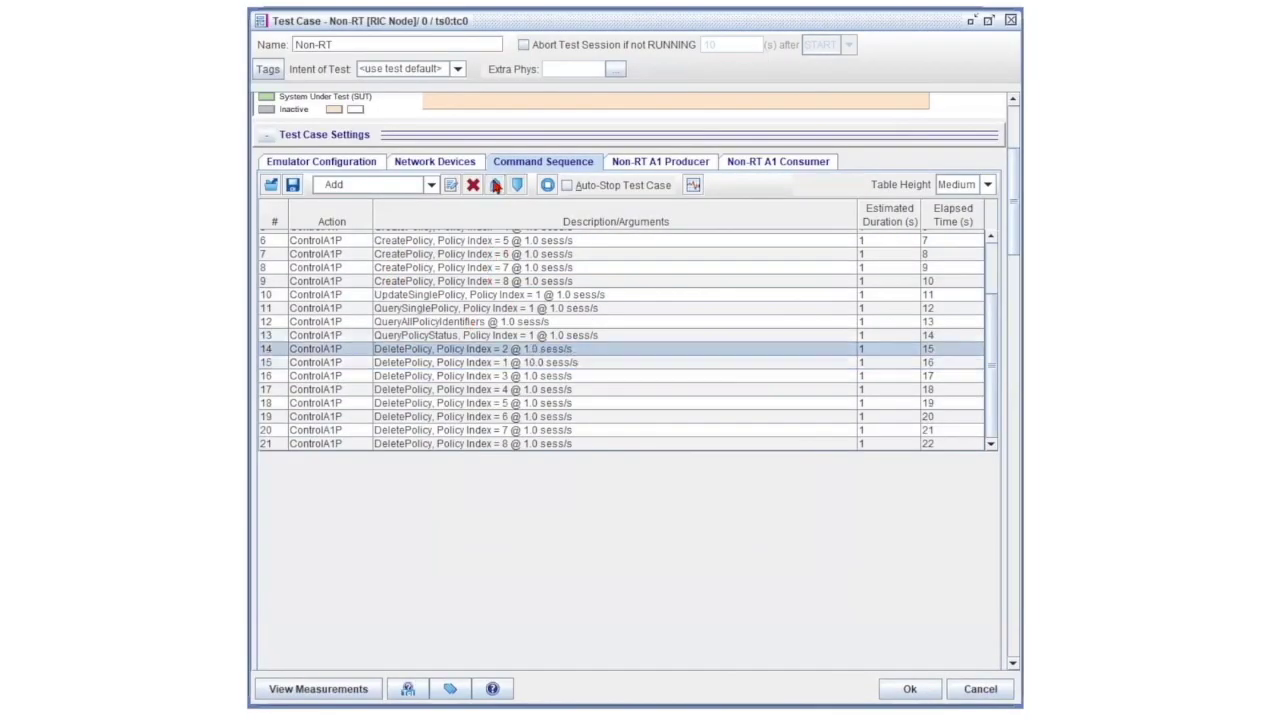
pyautogui.click(496, 186)
pyautogui.click(496, 186)
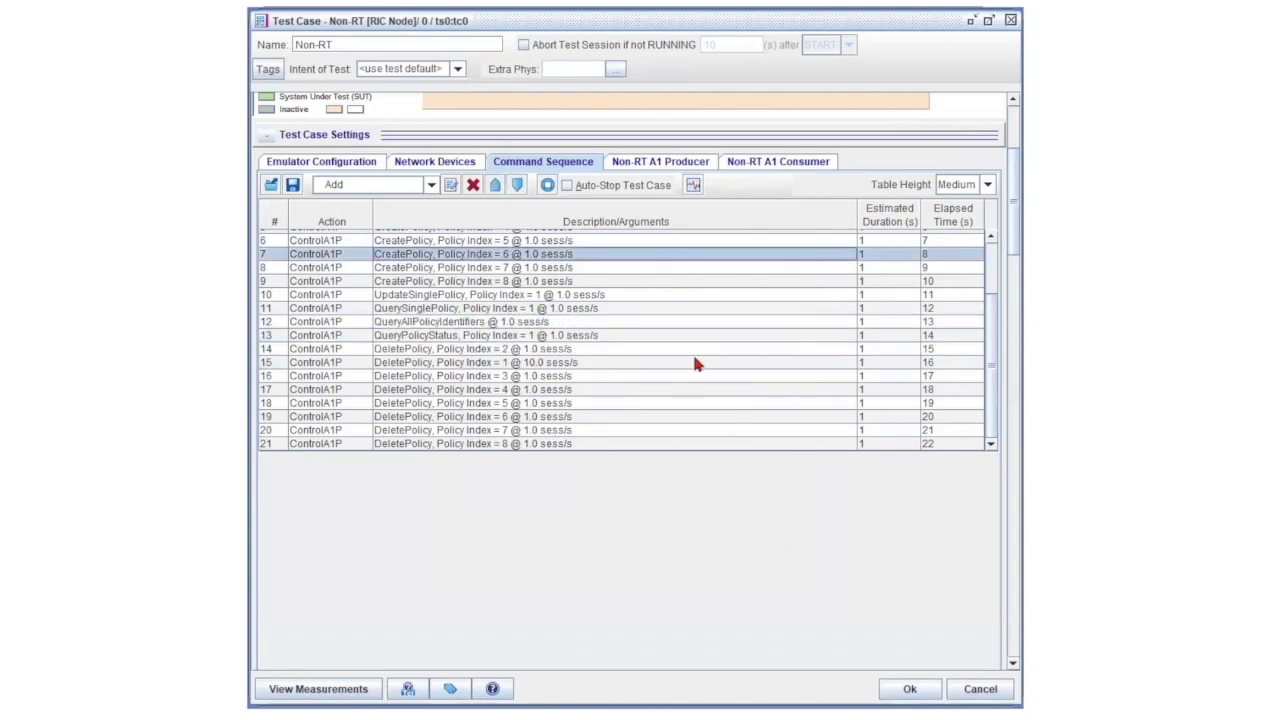
pyautogui.click(908, 691)
# Run the test session and reopen the Non-RT test case's command sequence
pyautogui.click(462, 660)
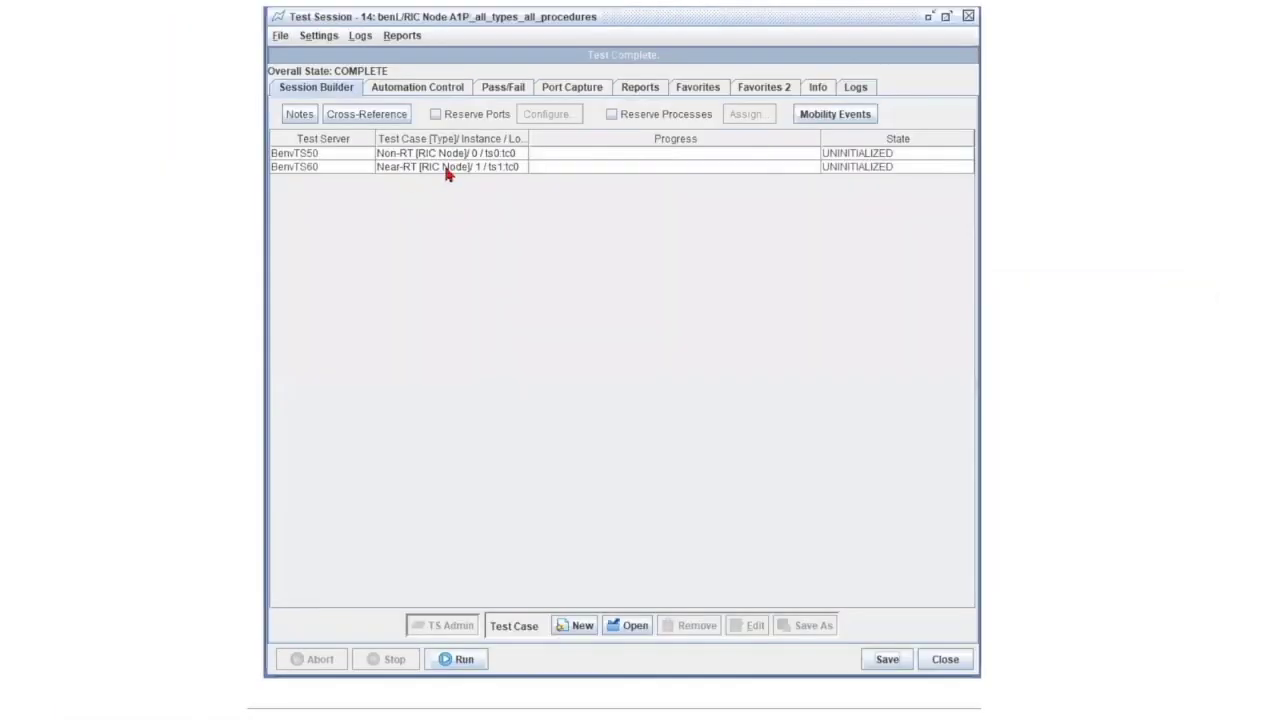
pyautogui.click(449, 157)
pyautogui.doubleClick(449, 158)
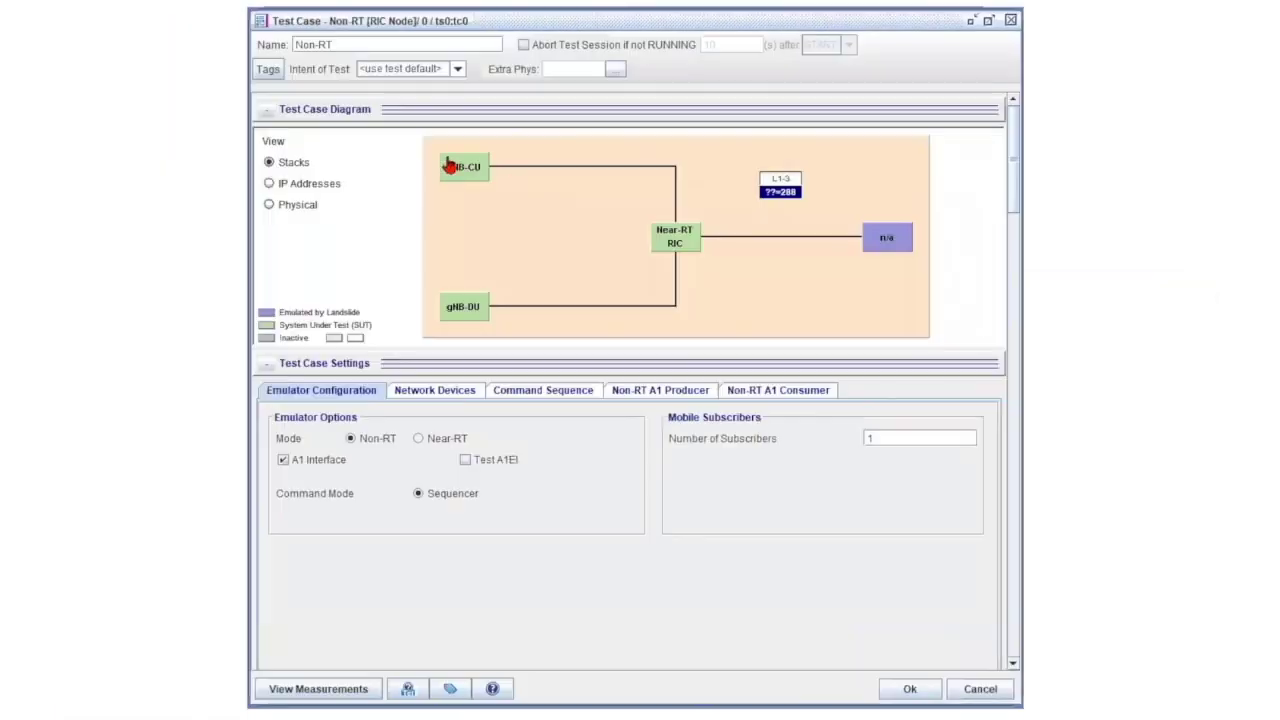
pyautogui.click(520, 393)
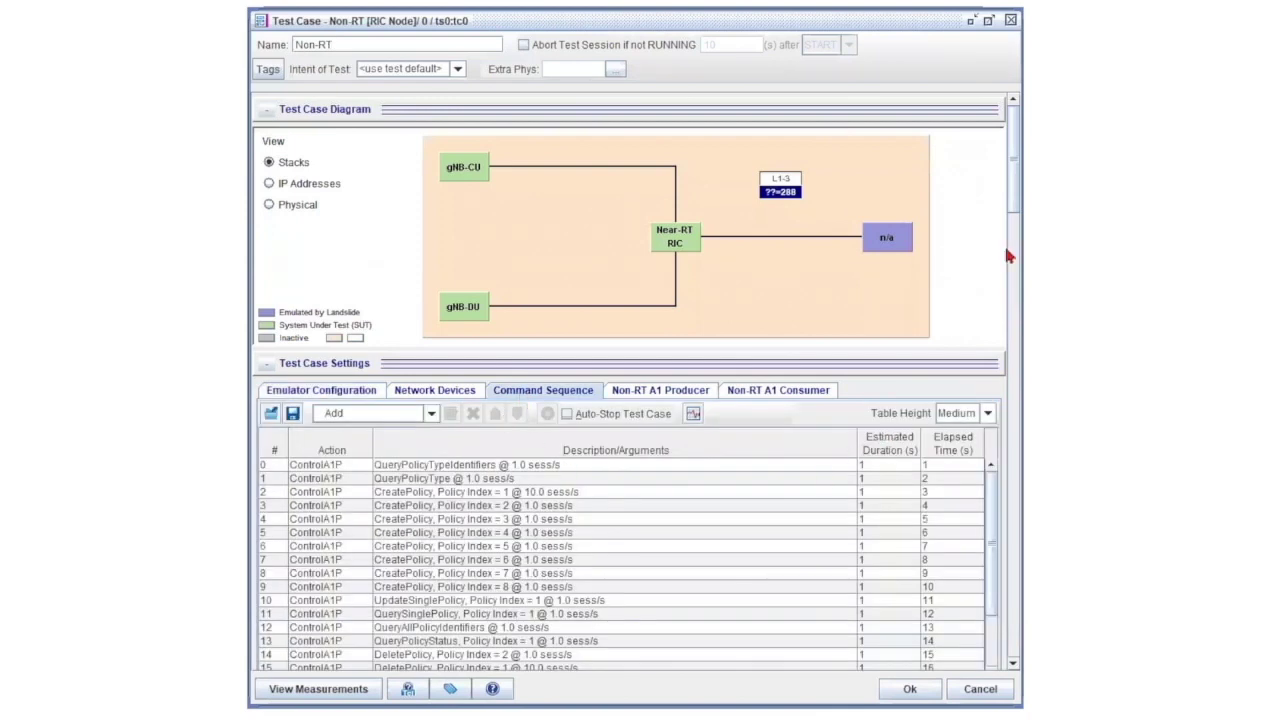
pyautogui.moveTo(1017, 166); pyautogui.dragTo(1010, 215)
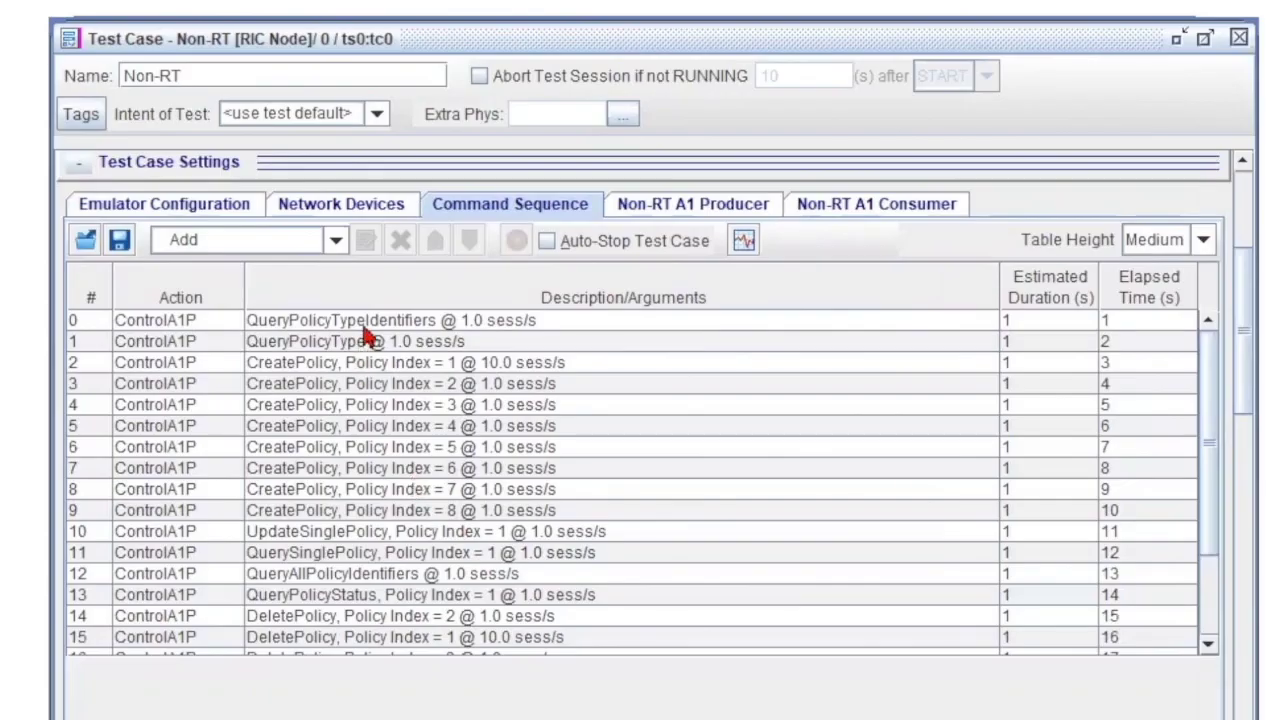
# Select the QueryPolicyTypeIdentifiers command, switch to Wireshark and examine the JSON response to the policytypes request in packet 9
pyautogui.click(427, 324)
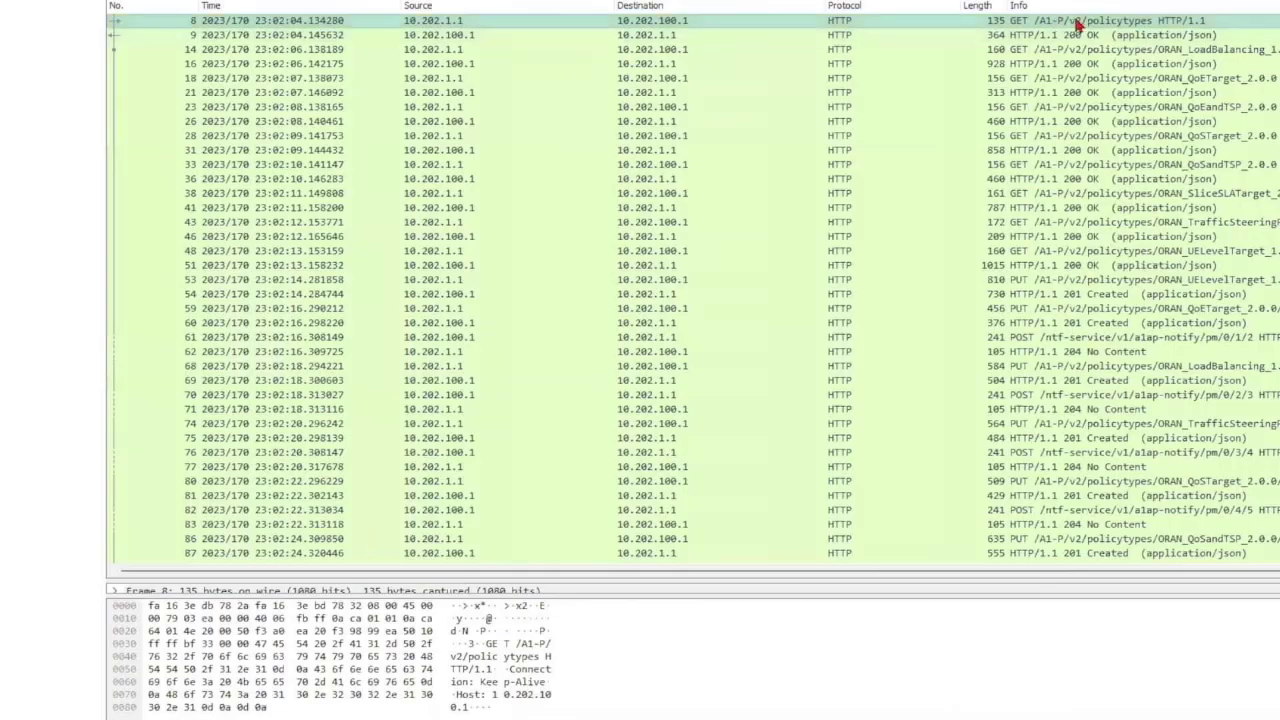
pyautogui.click(1098, 35)
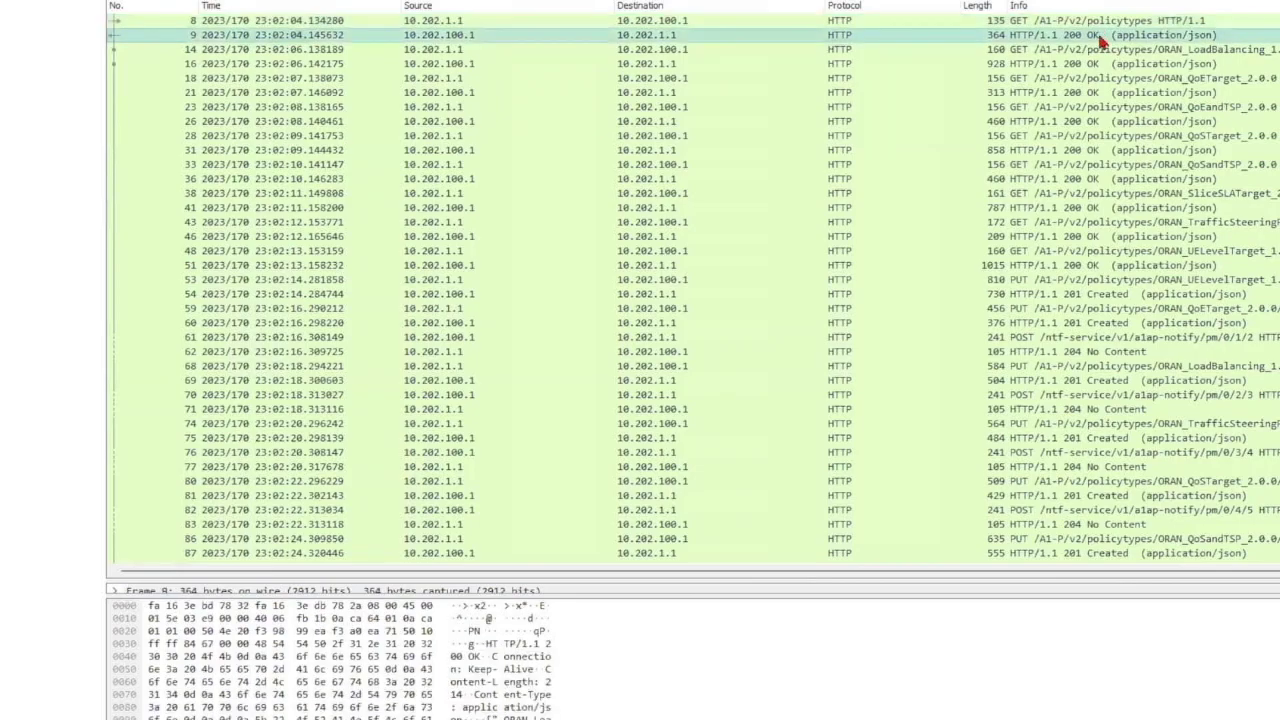
pyautogui.doubleClick(1098, 35)
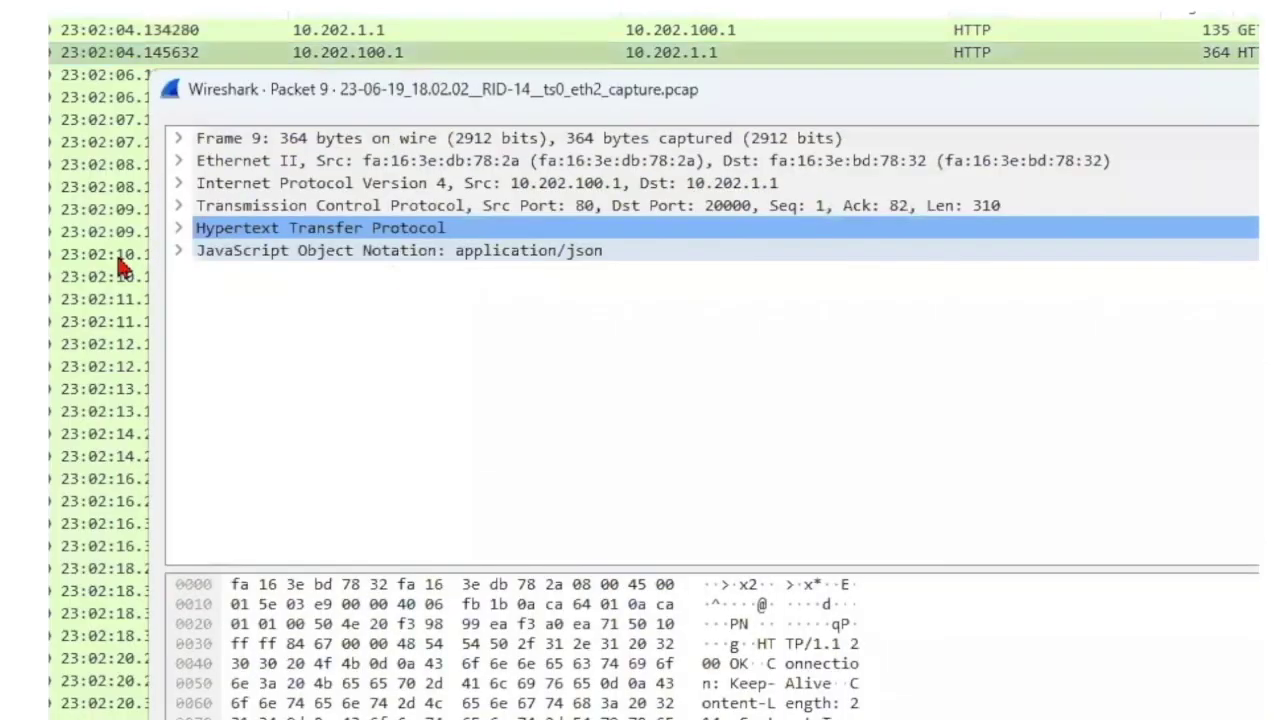
pyautogui.click(180, 250)
pyautogui.click(204, 272)
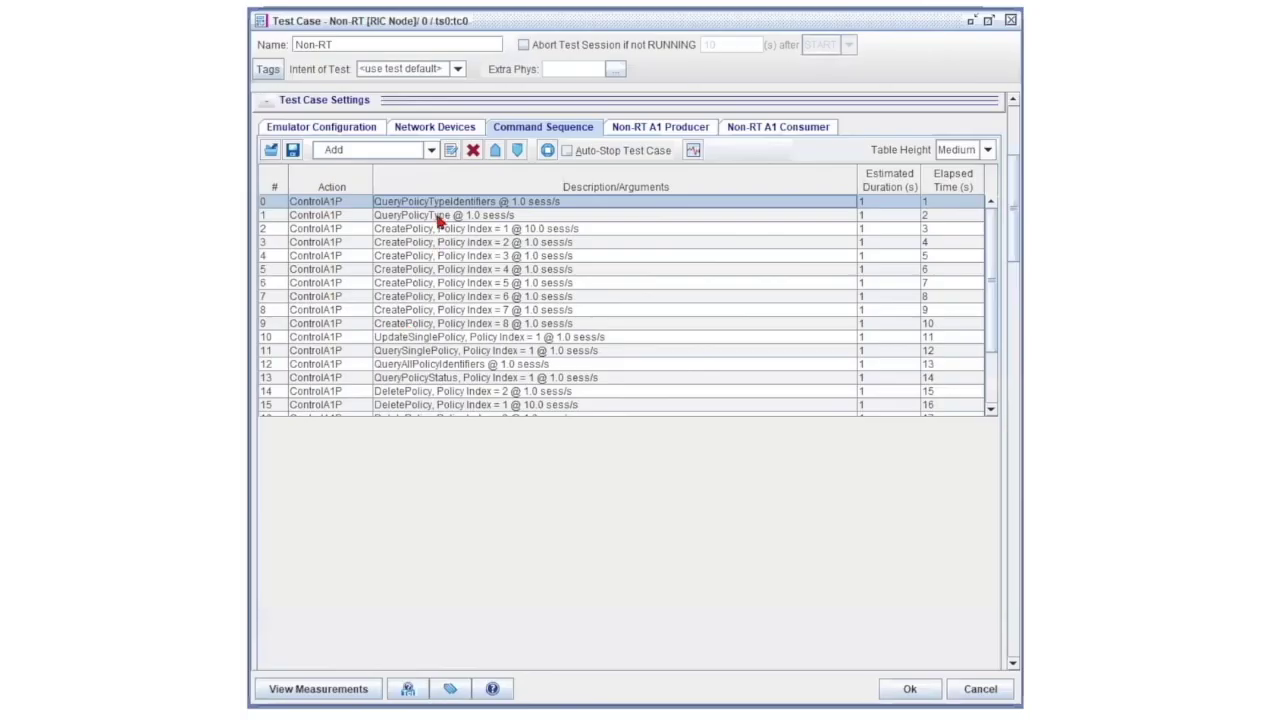
# Select the QueryPolicyType command and examine the matching policy type requests in Wireshark, including the policySchema and statusSchema in packet 41
pyautogui.click(437, 217)
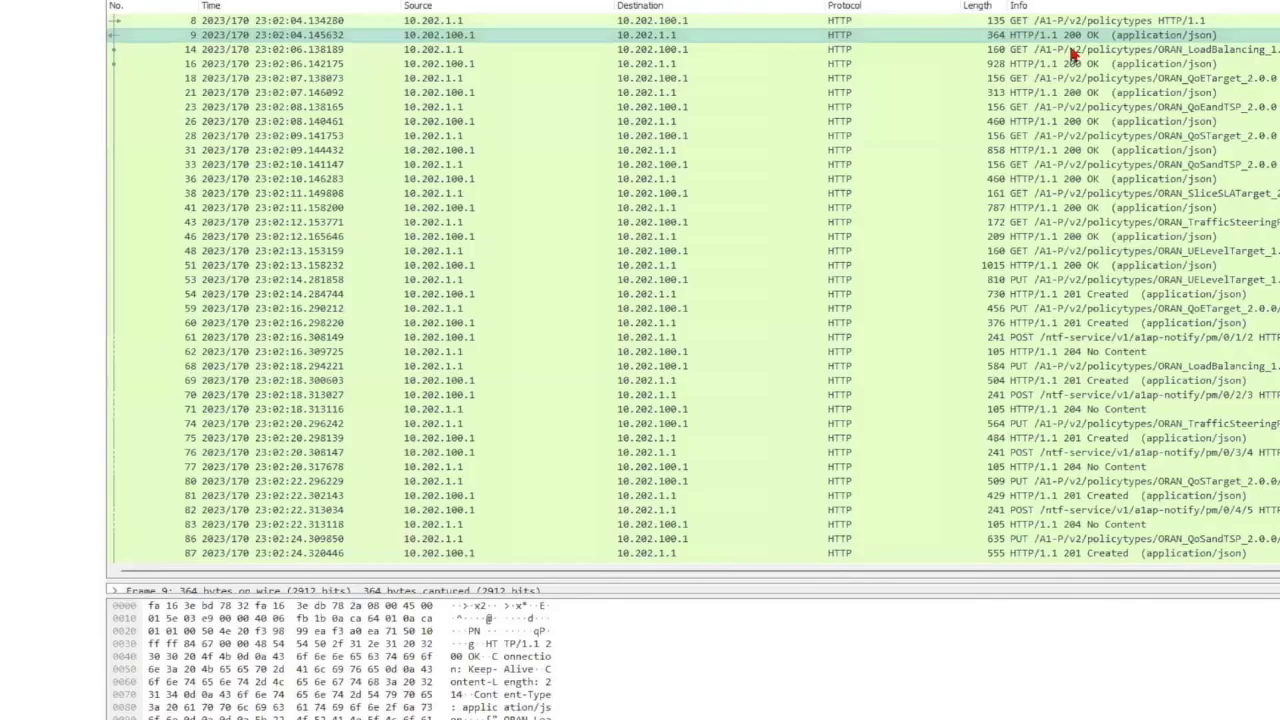
pyautogui.click(1071, 50)
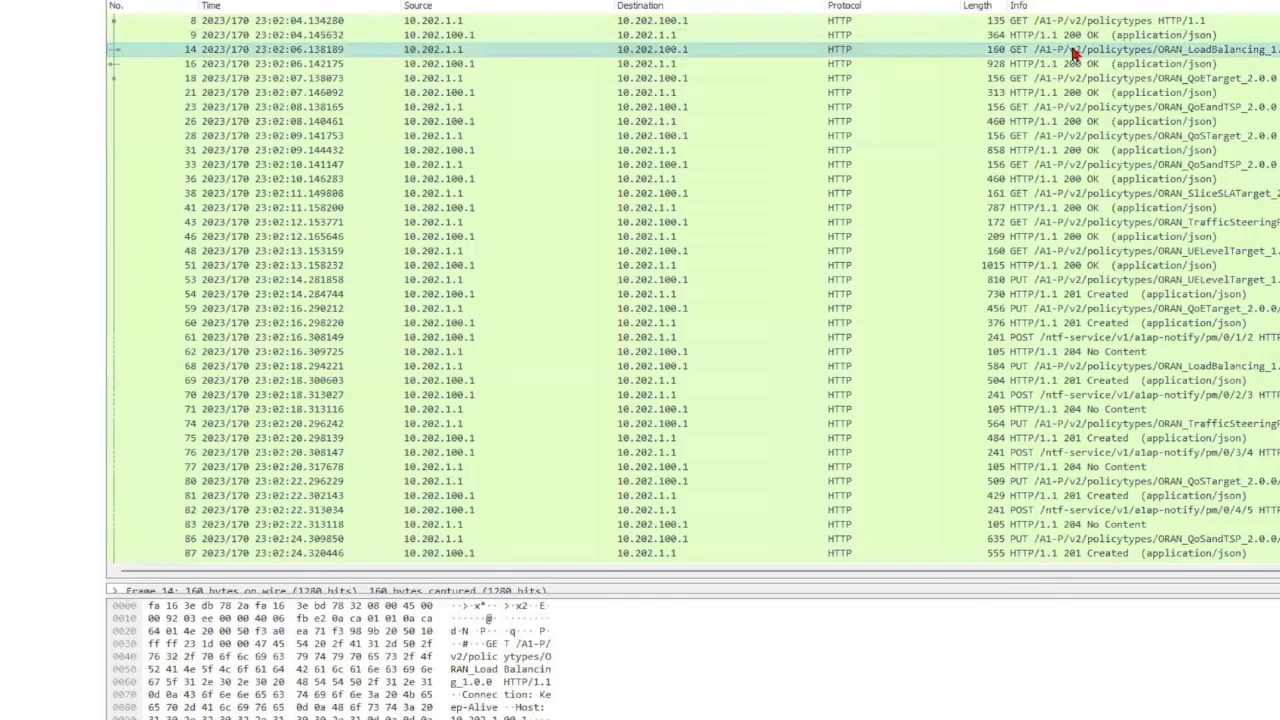
pyautogui.click(1077, 79)
pyautogui.click(1088, 107)
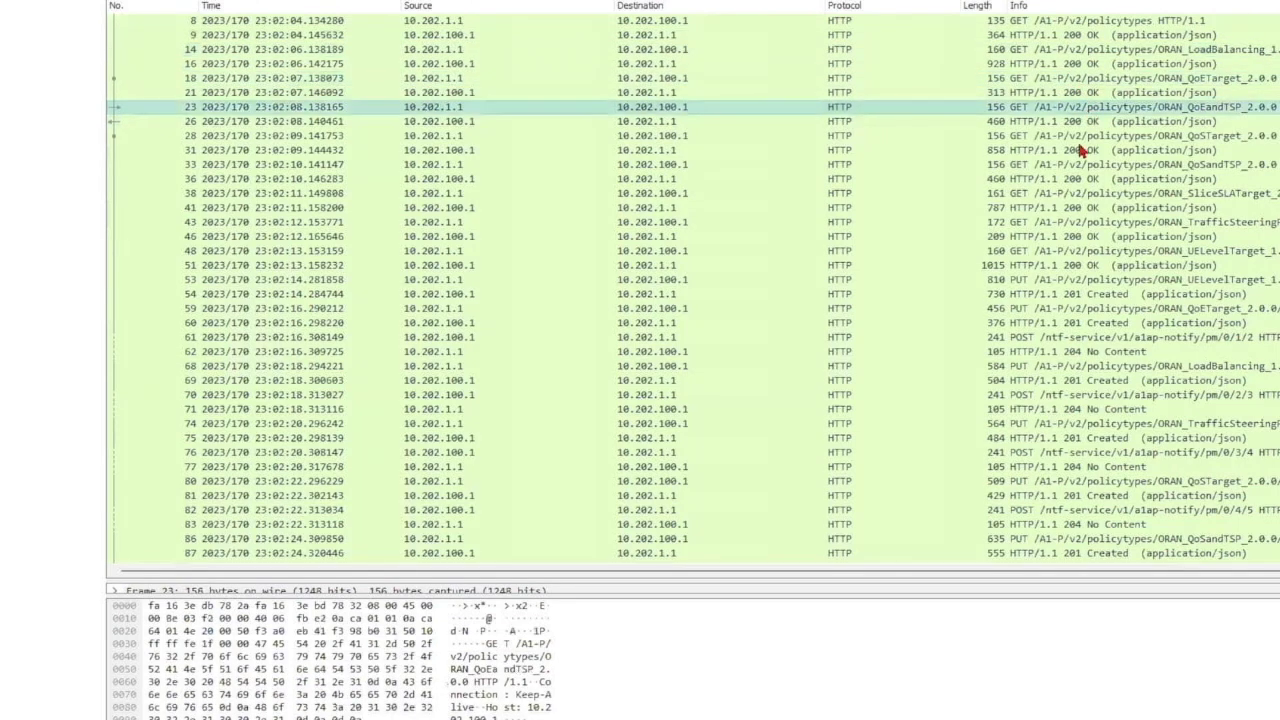
pyautogui.click(1128, 251)
pyautogui.click(1120, 222)
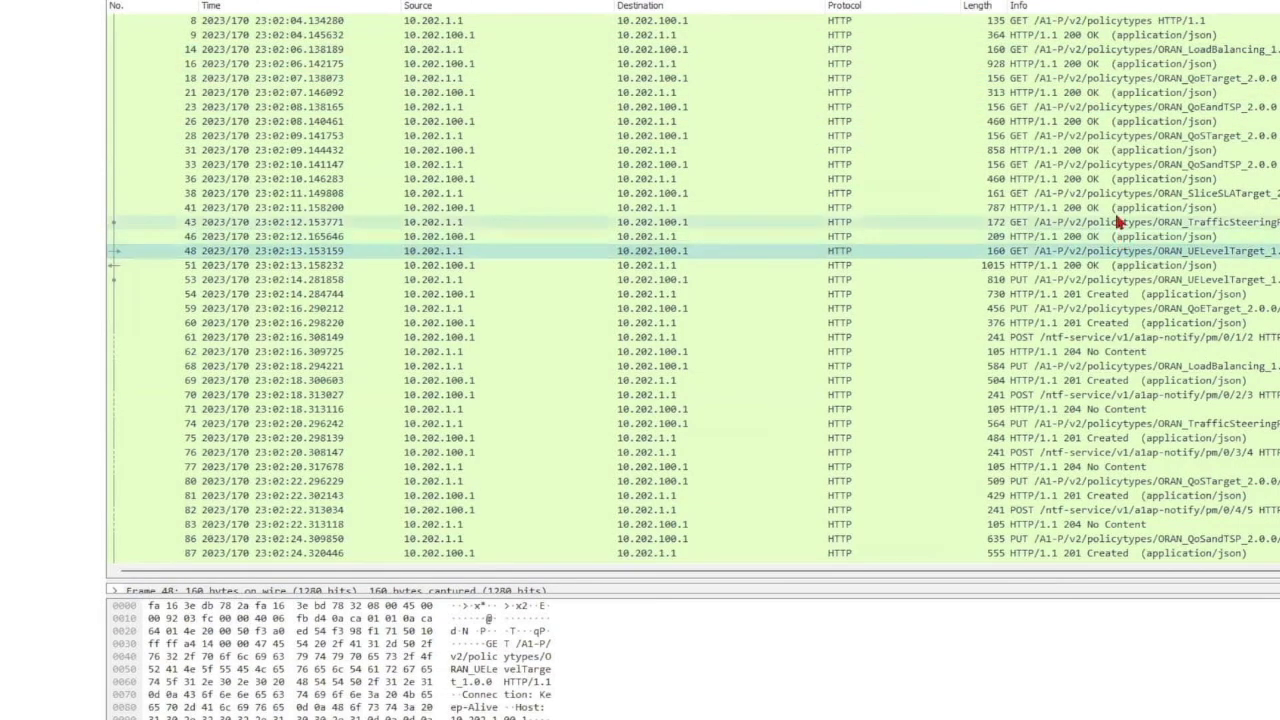
pyautogui.click(1120, 207)
pyautogui.doubleClick(1120, 207)
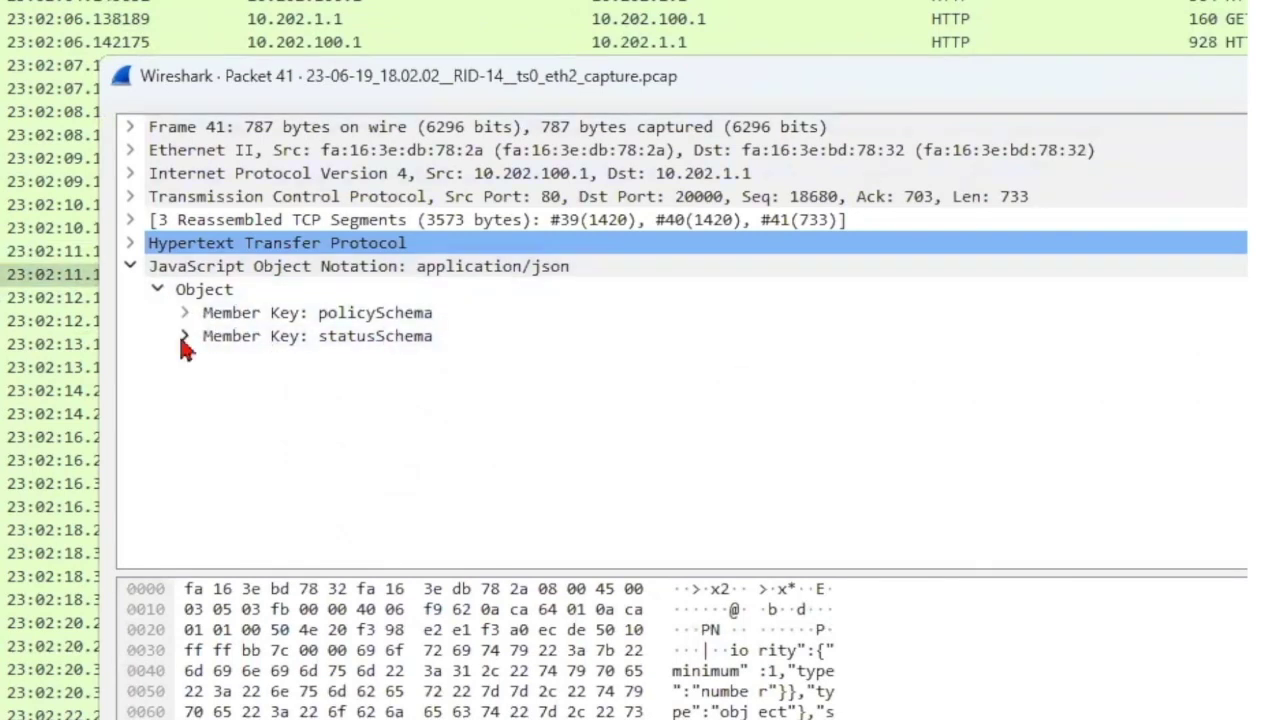
pyautogui.doubleClick(330, 313)
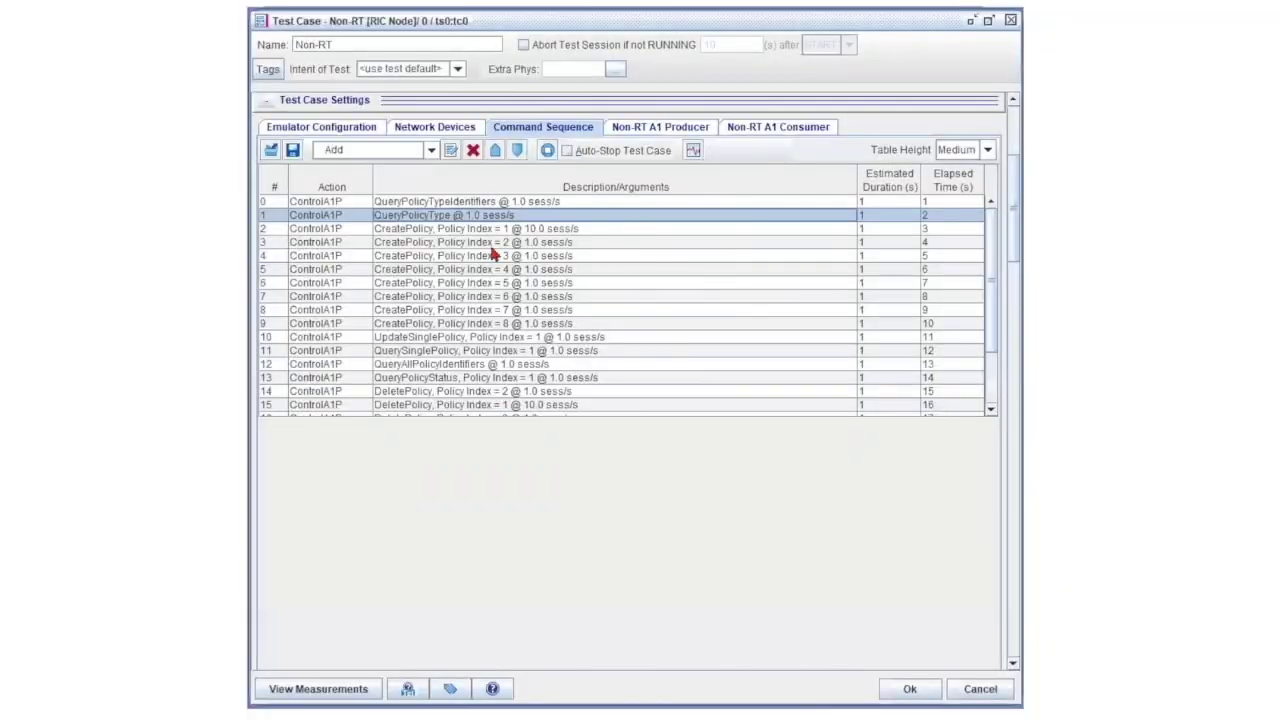
# Review the CreatePolicy commands, and compare the UpdateSinglePolicy command with its PUT request in the Wireshark capture
pyautogui.click(442, 231)
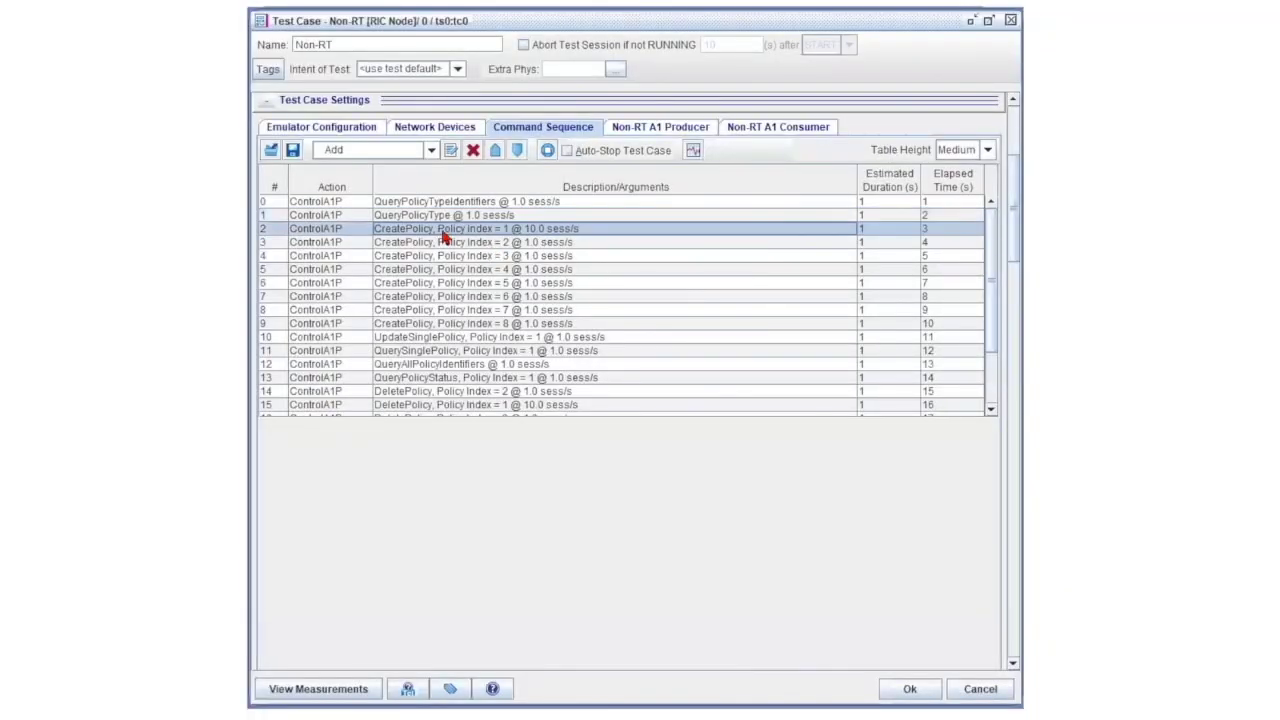
pyautogui.click(421, 322)
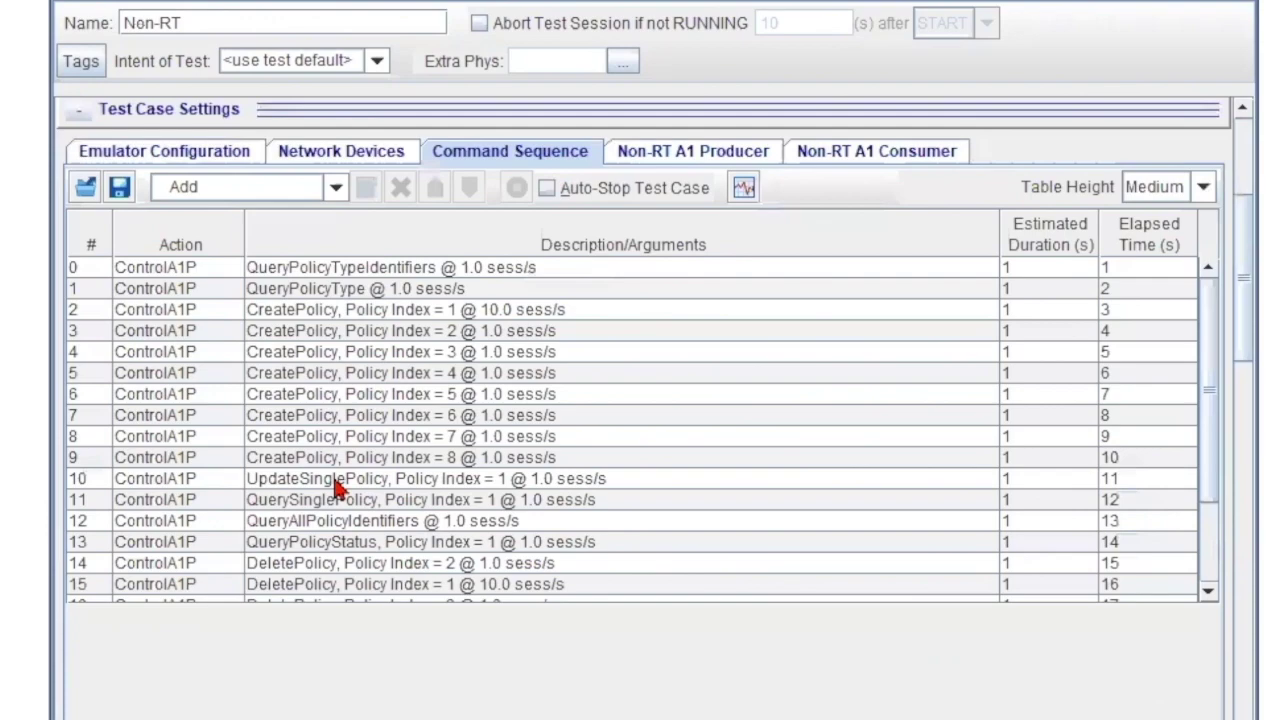
pyautogui.click(338, 482)
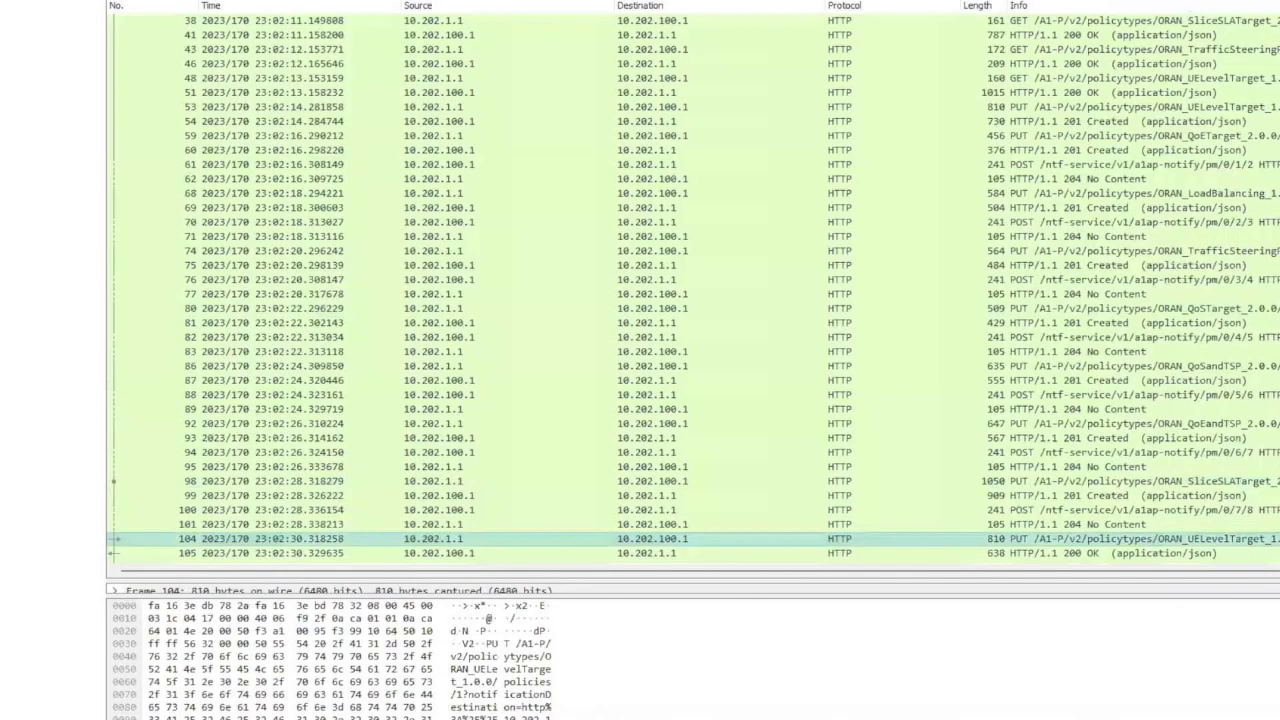
pyautogui.doubleClick(400, 491)
pyautogui.scroll(-3, 330, 318)
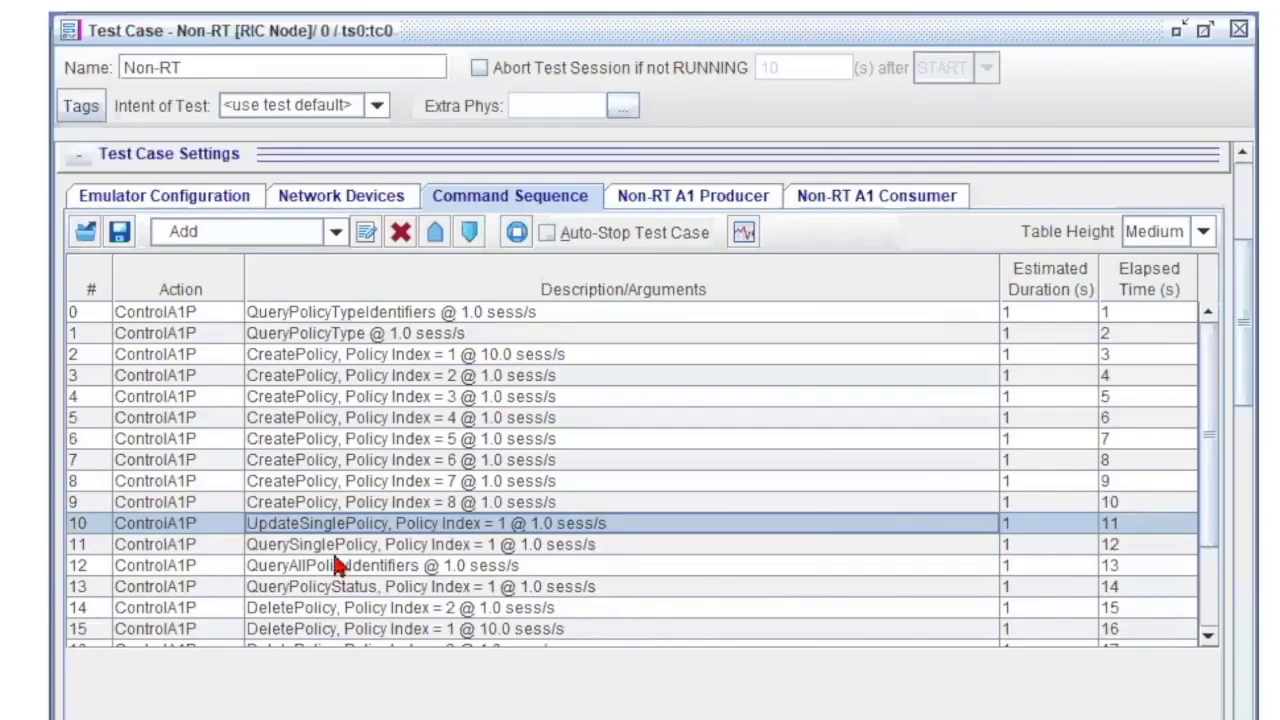
# Select the QuerySinglePolicy command and examine the scope and ueLevelObjectives members of the JSON response in Wireshark packet 111
pyautogui.press('Down')
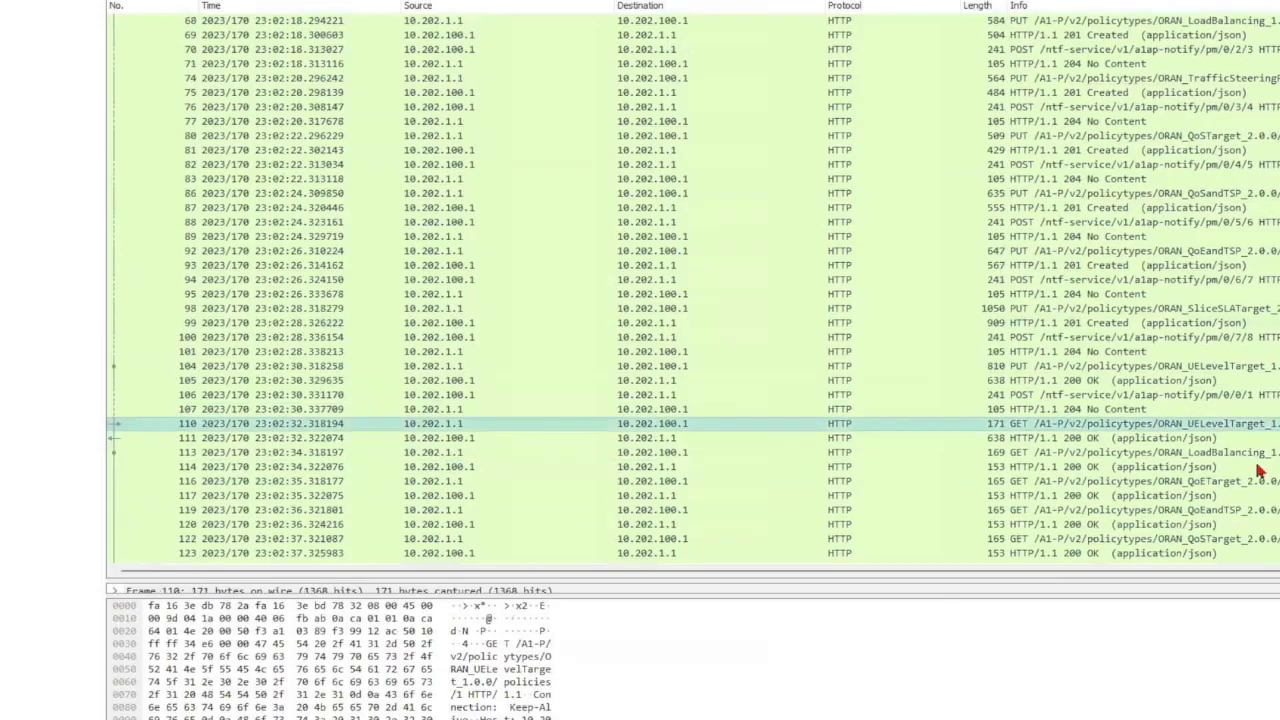
pyautogui.doubleClick(1140, 437)
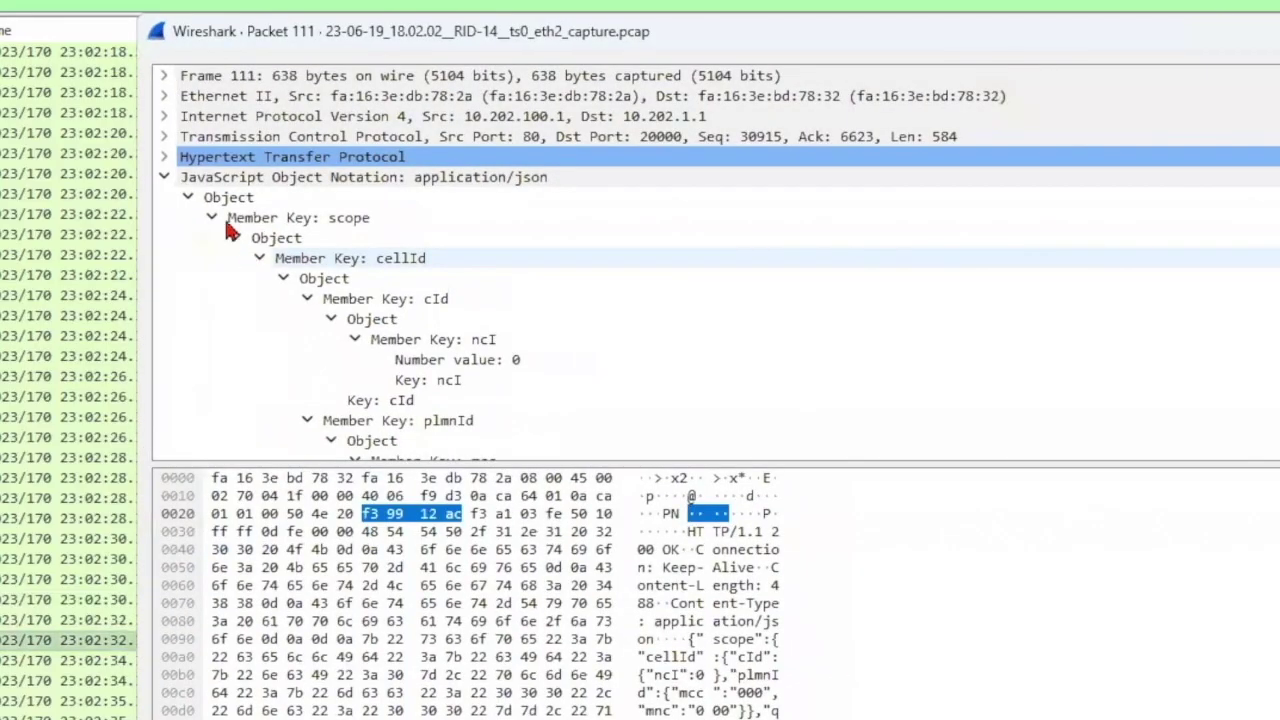
pyautogui.click(247, 231)
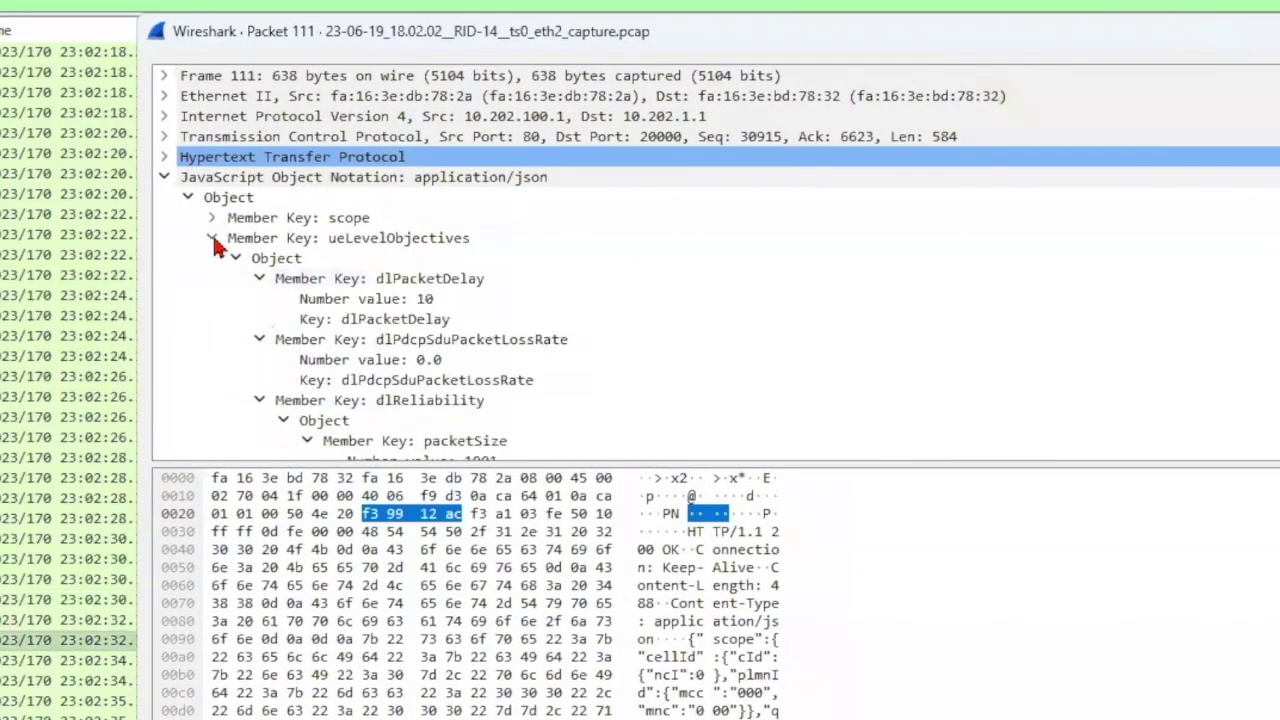
pyautogui.click(211, 239)
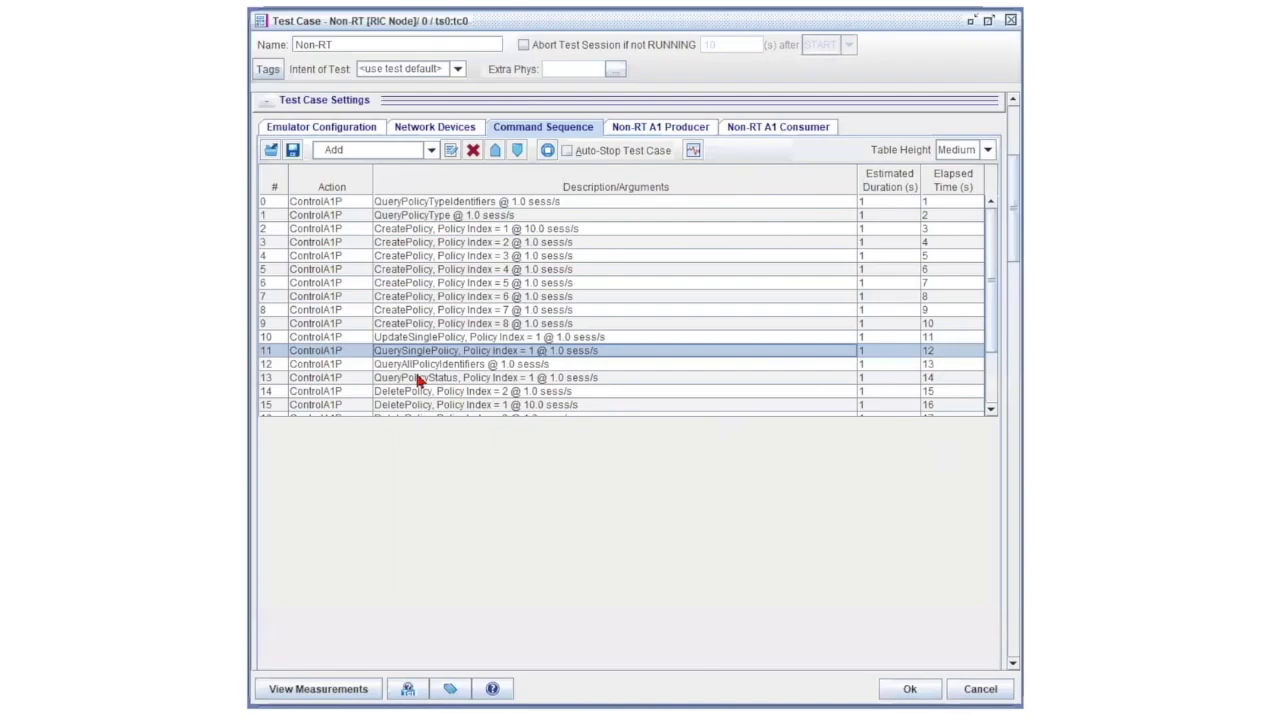
# Select the QueryAllPolicyIdentifiers command, switch to Wireshark and open the JSON response in packet 135
pyautogui.click(416, 366)
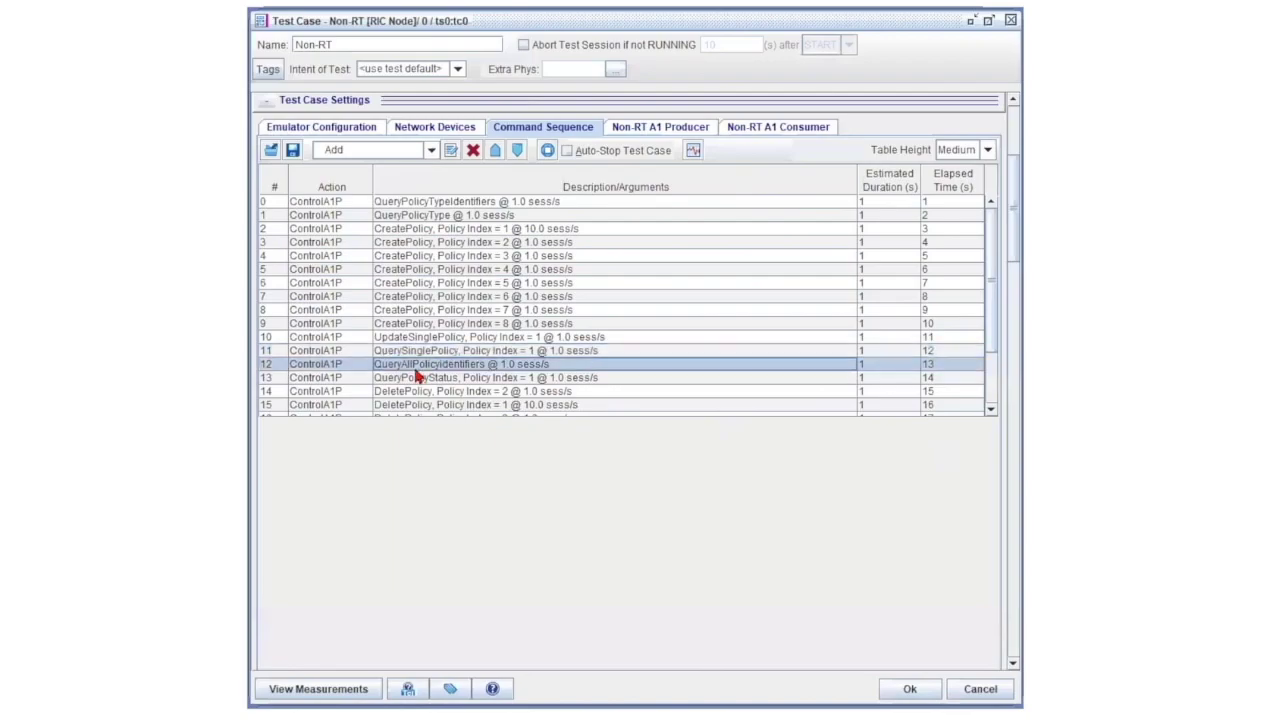
pyautogui.scroll(-1, 416, 376)
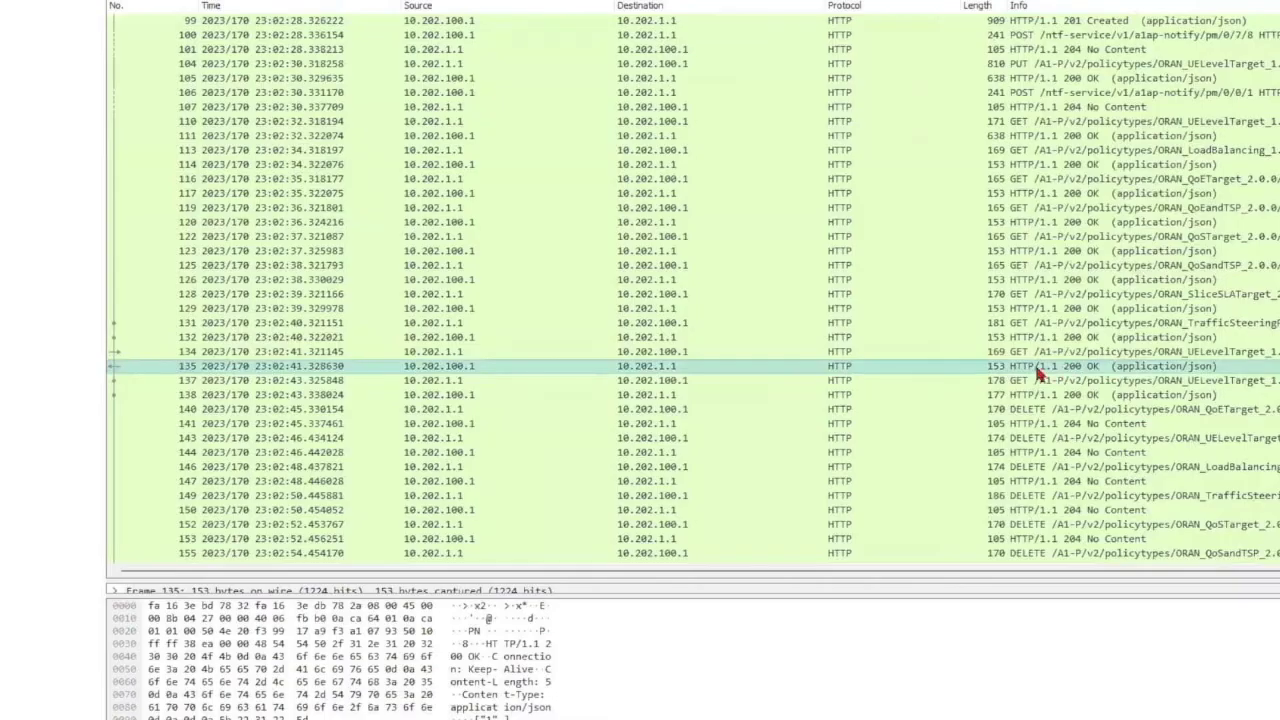
pyautogui.doubleClick(1040, 372)
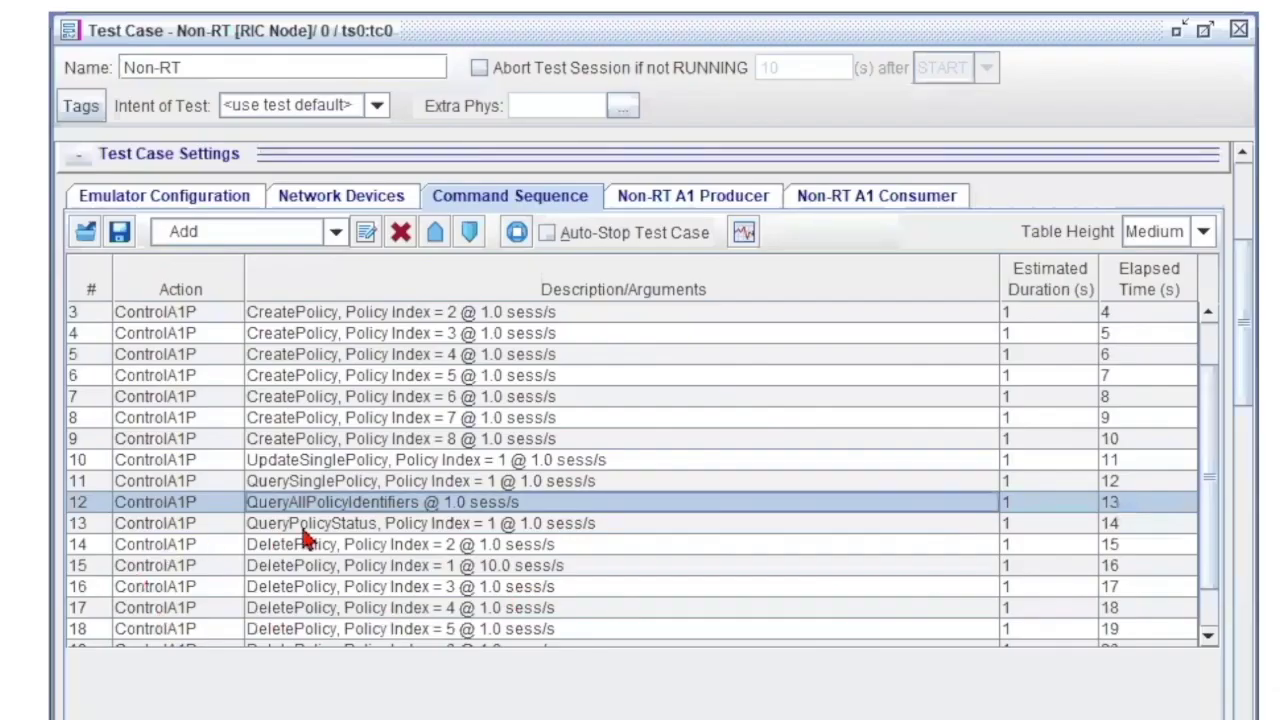
# Select the QueryPolicyStatus command, switch to Wireshark and examine the enforceStatus member of the JSON response in packet 138
pyautogui.click(303, 529)
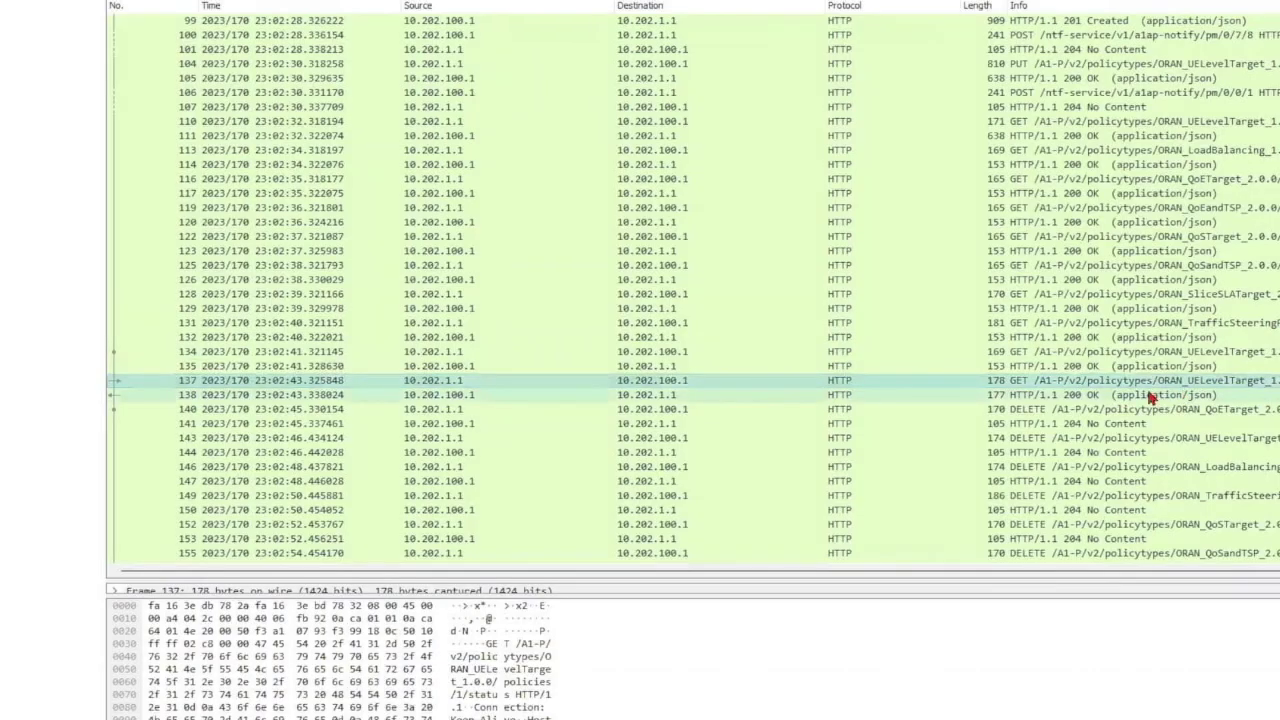
pyautogui.click(1150, 396)
pyautogui.doubleClick(1150, 396)
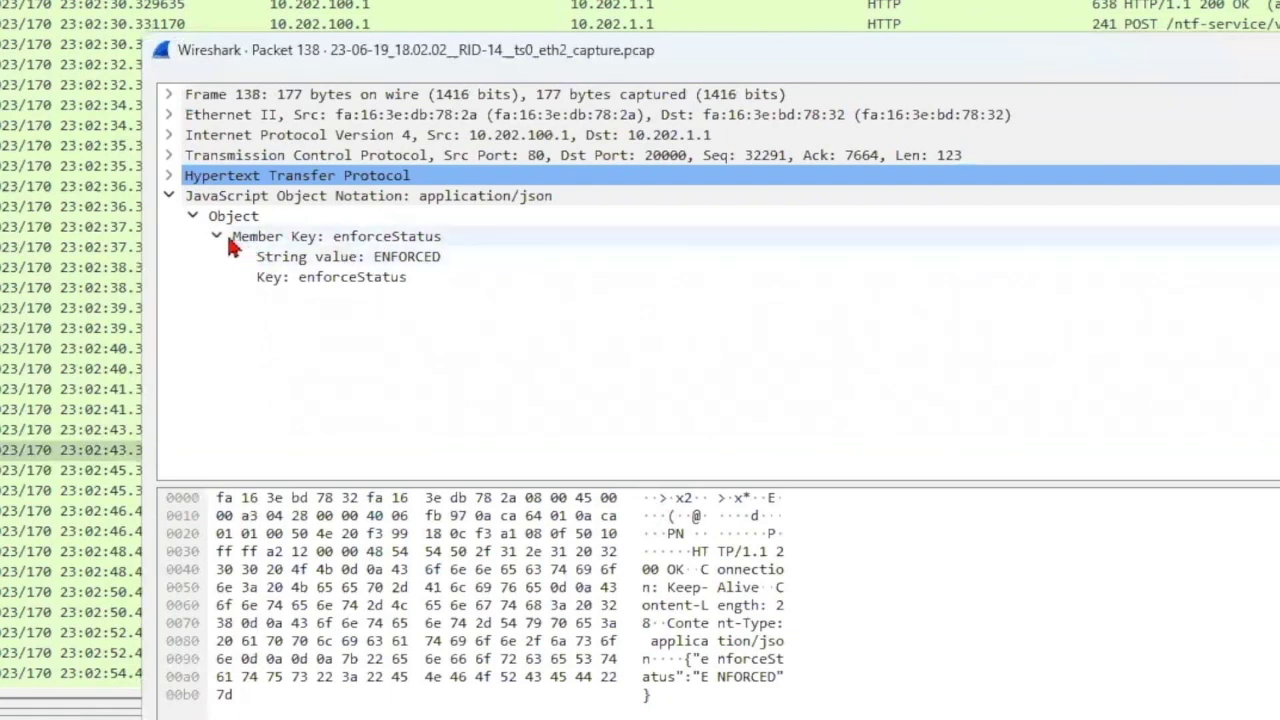
pyautogui.click(230, 240)
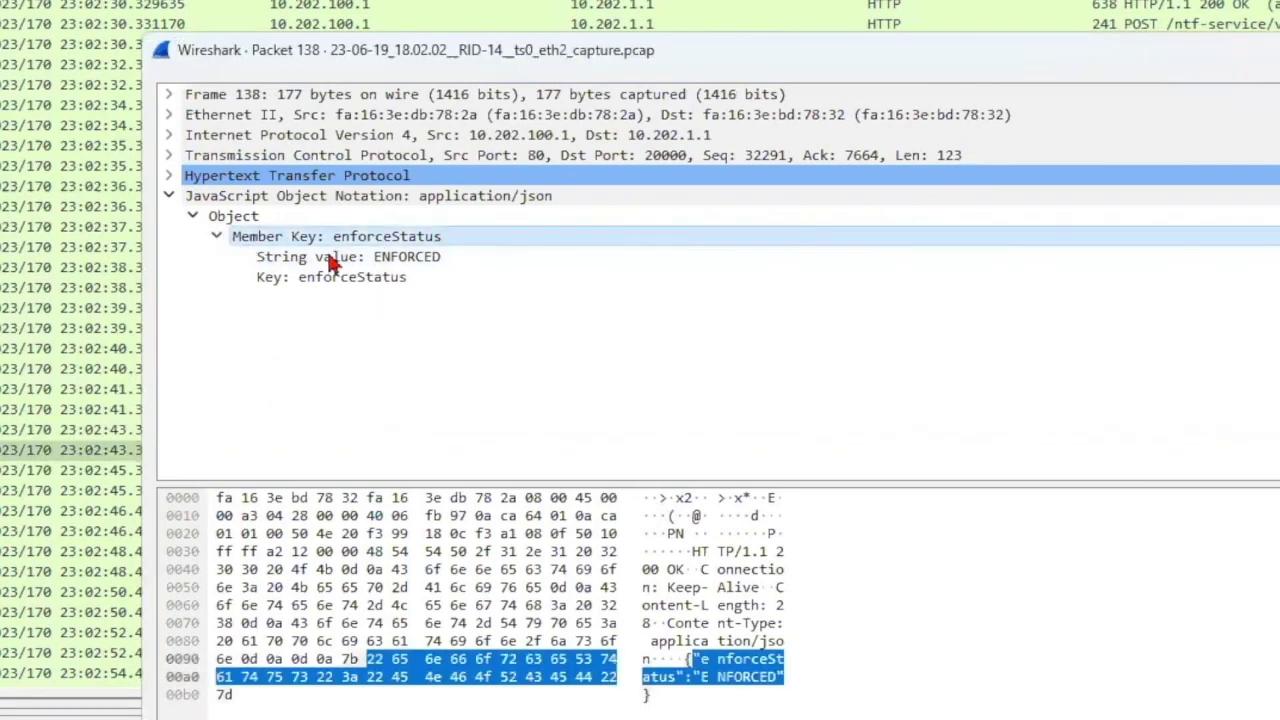
pyautogui.click(400, 257)
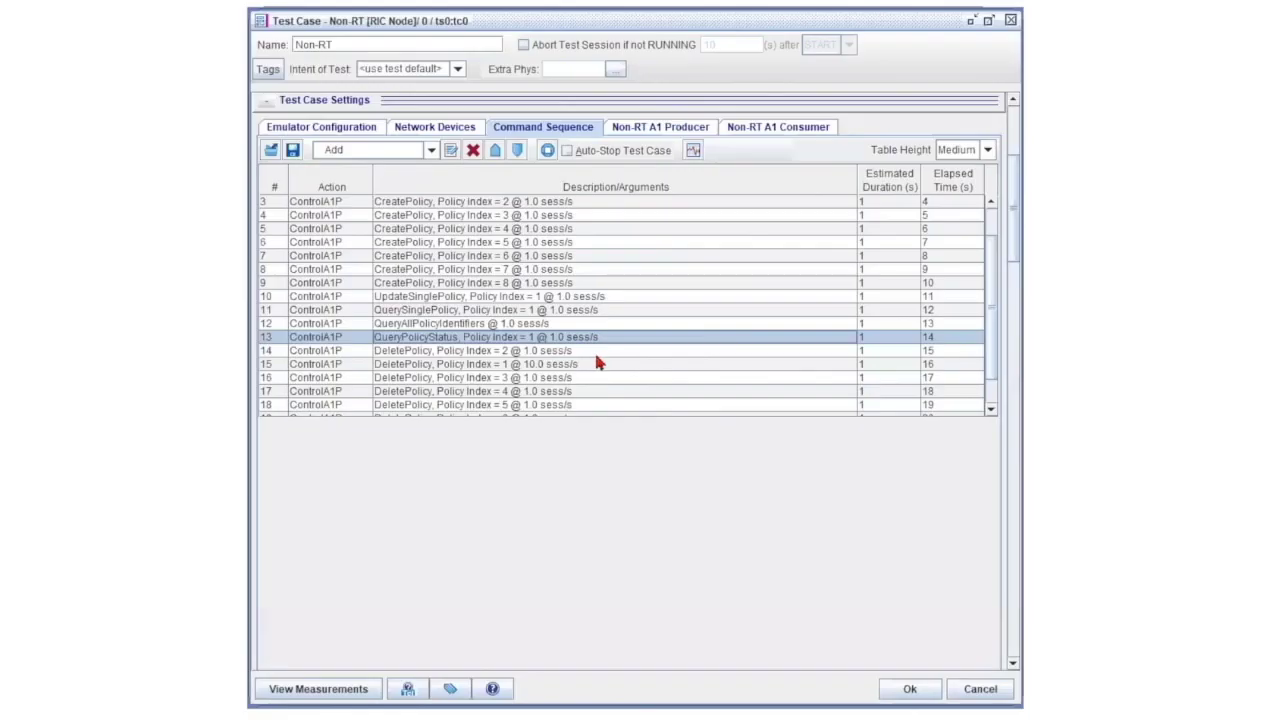
# Back in the test case, select the DeletePolicy command for policy index 2 and review the other DeletePolicy commands
pyautogui.scroll(-1, 590, 365)
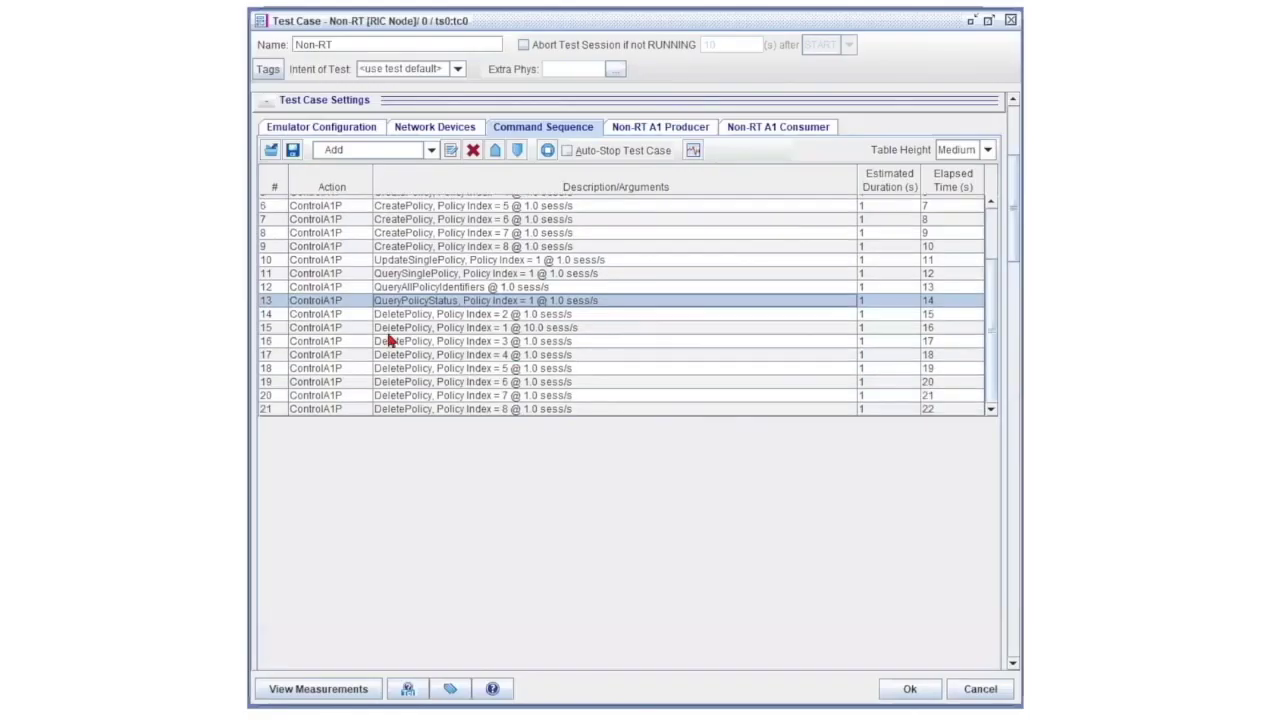
pyautogui.click(388, 321)
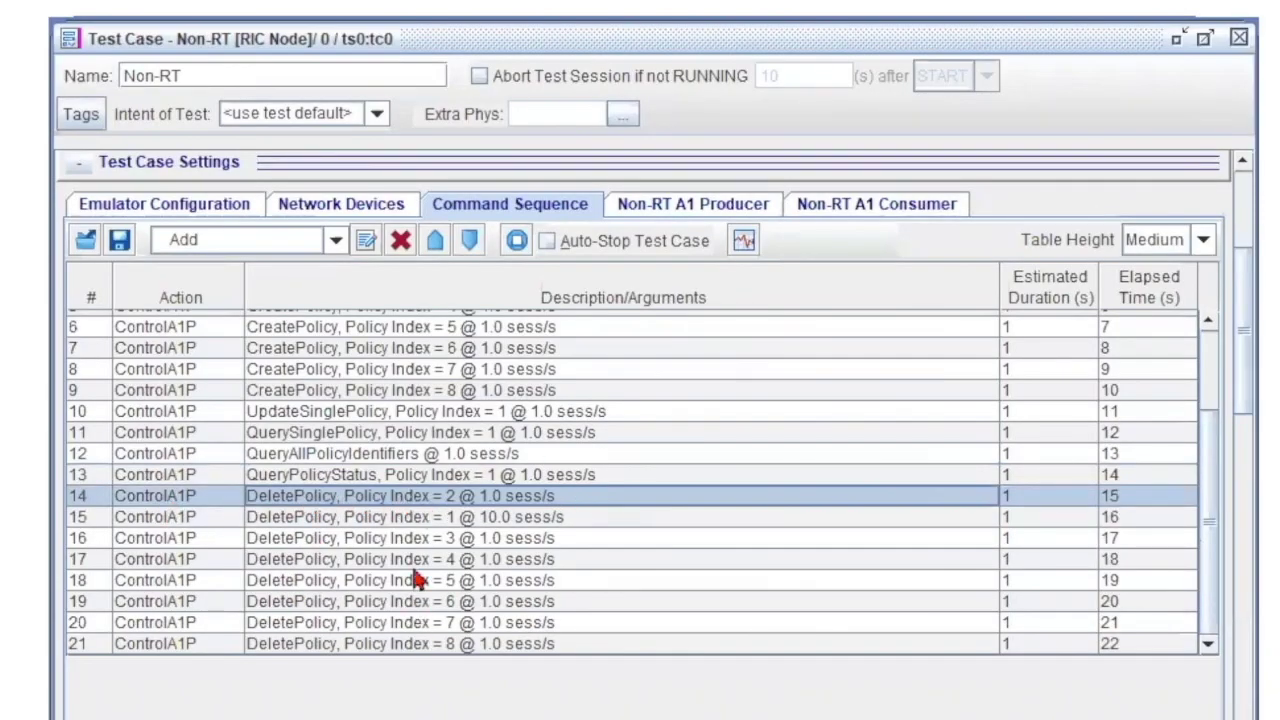
pyautogui.scroll(2, 440, 590)
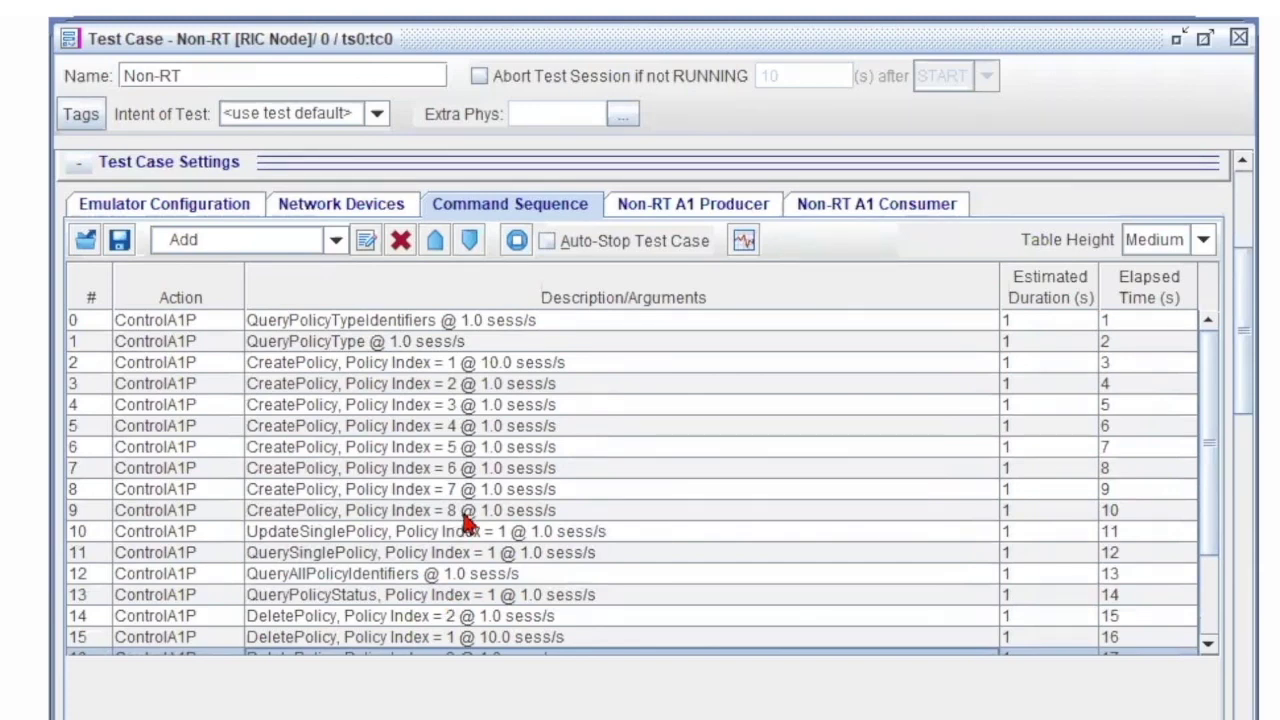
# View the command types that can be added to the sequence, and review the whole command list from QueryPolicyTypeIdentifiers to the last DeletePolicy
pyautogui.click(248, 246)
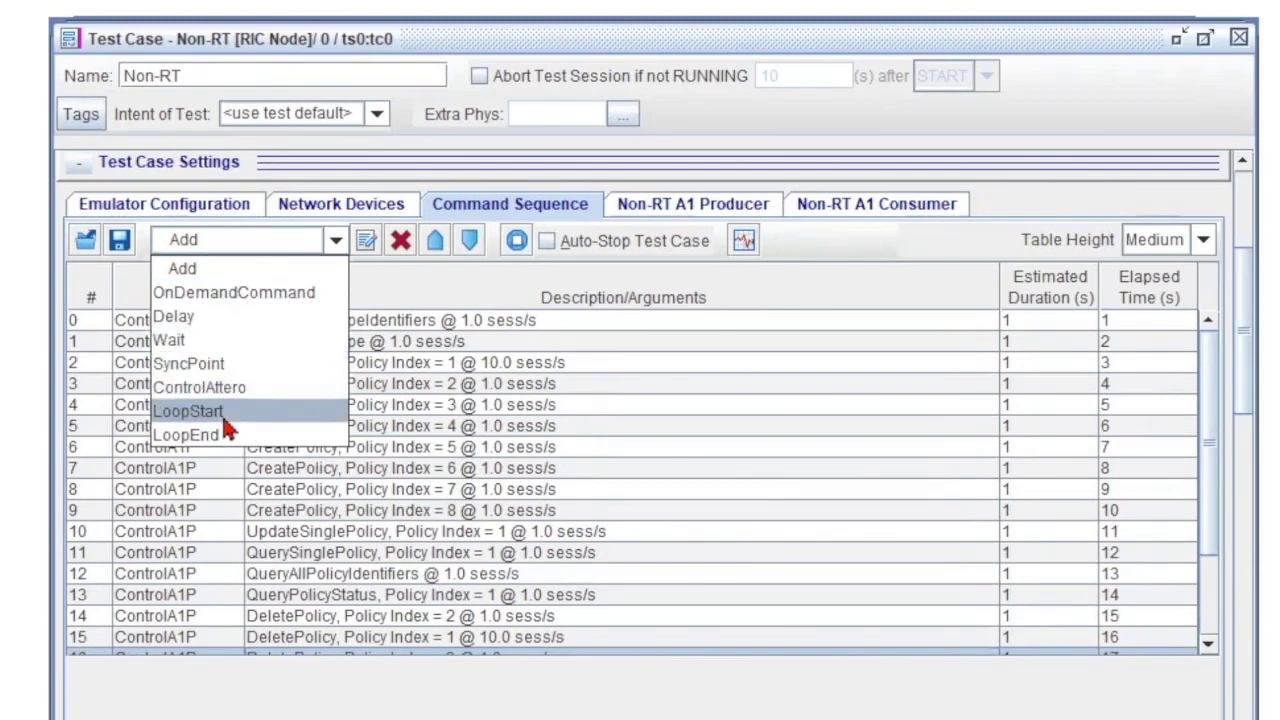
pyautogui.click(390, 531)
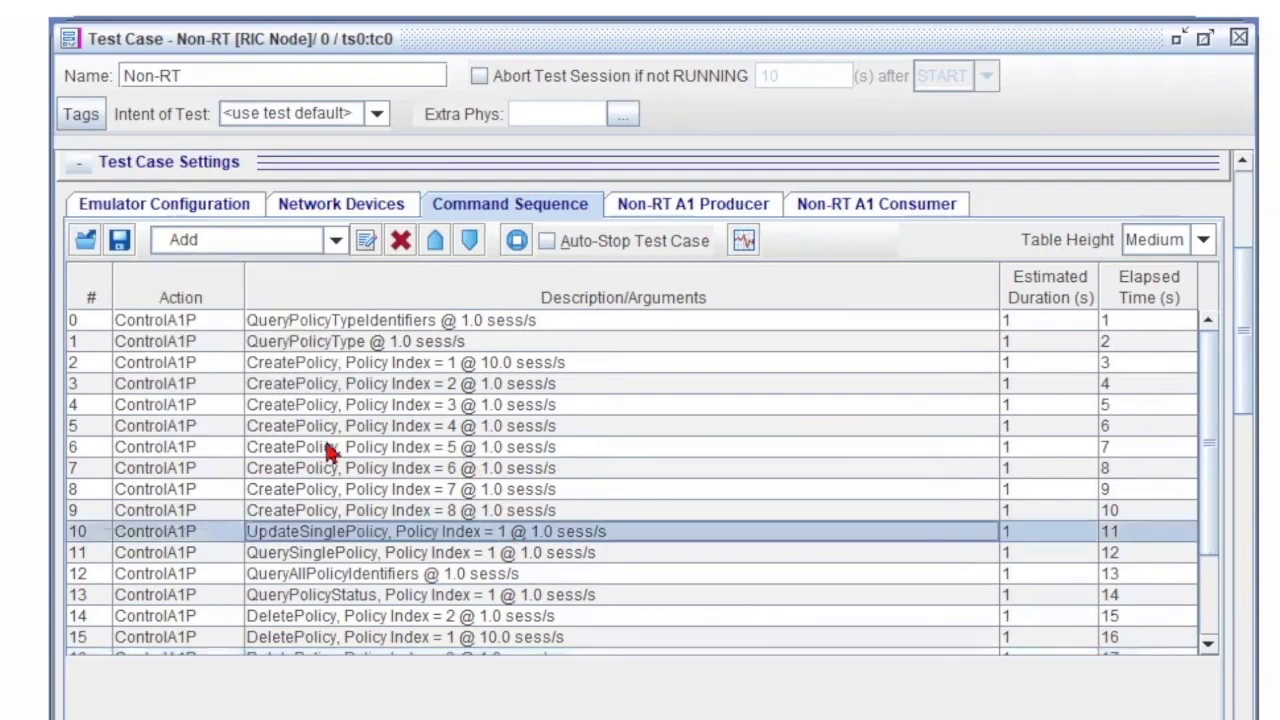
pyautogui.click(413, 390)
pyautogui.scroll(-2, 300, 522)
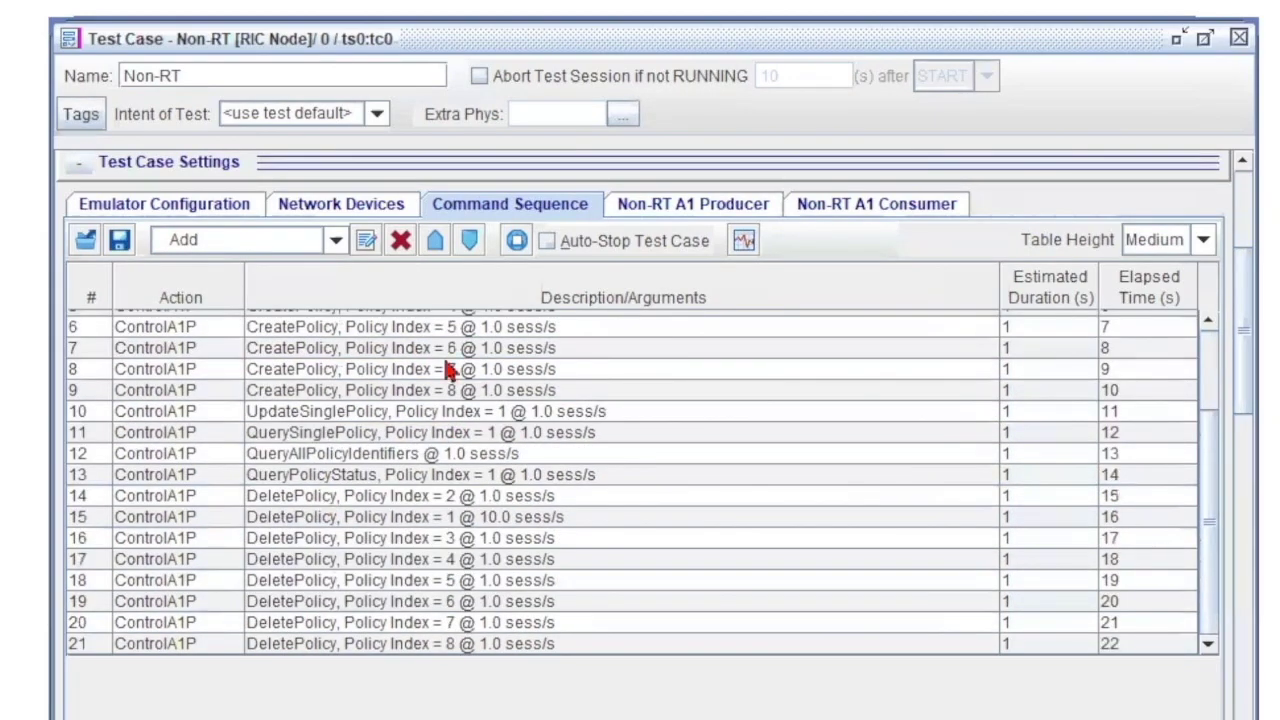
pyautogui.scroll(2, 400, 474)
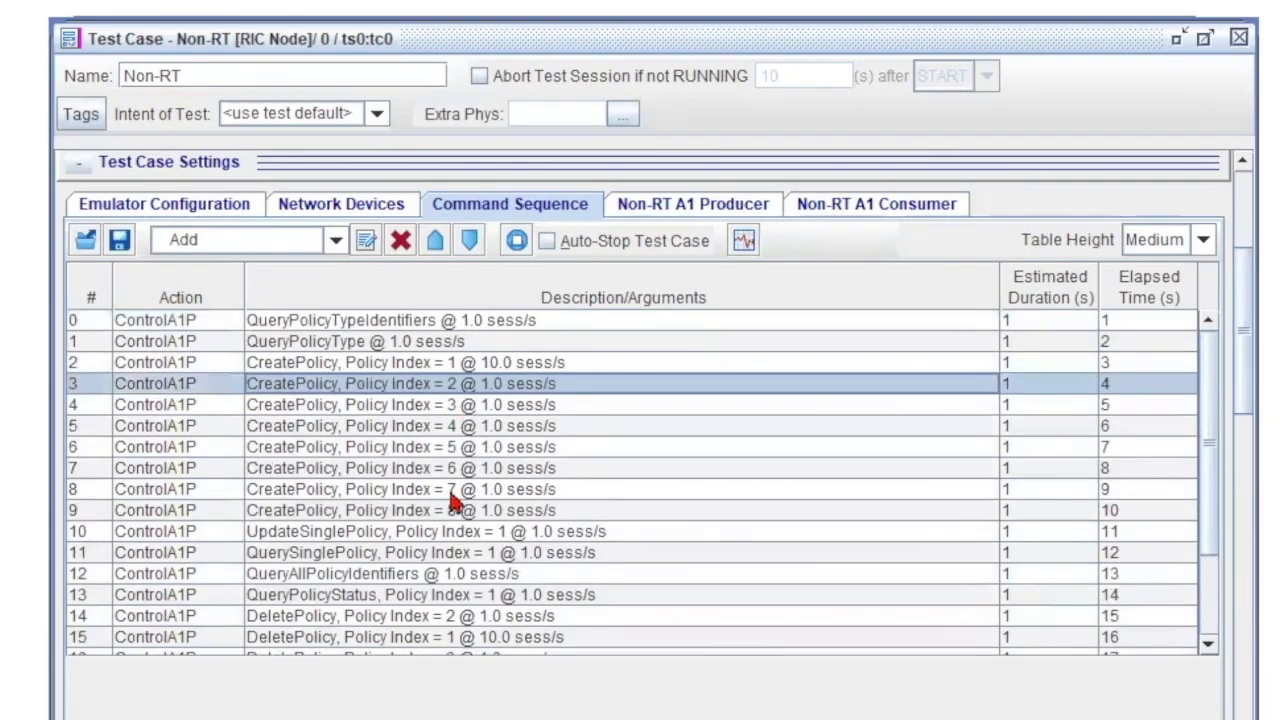
pyautogui.scroll(-2, 466, 590)
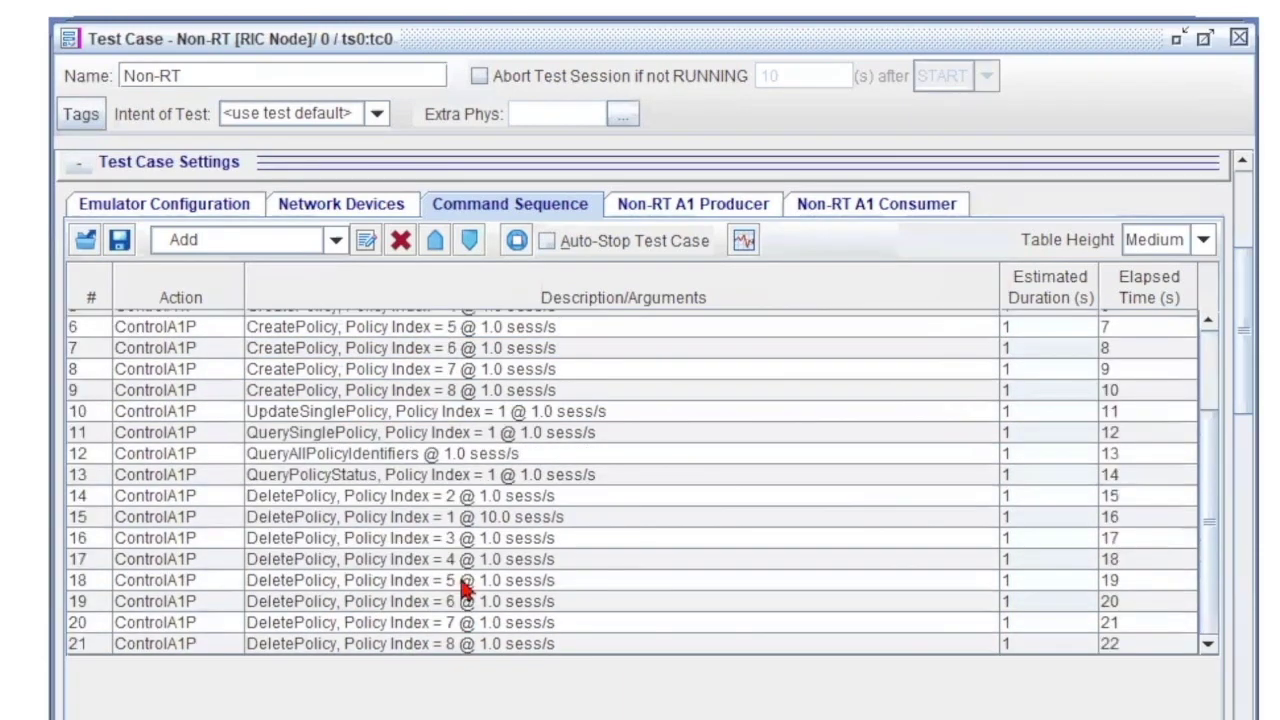